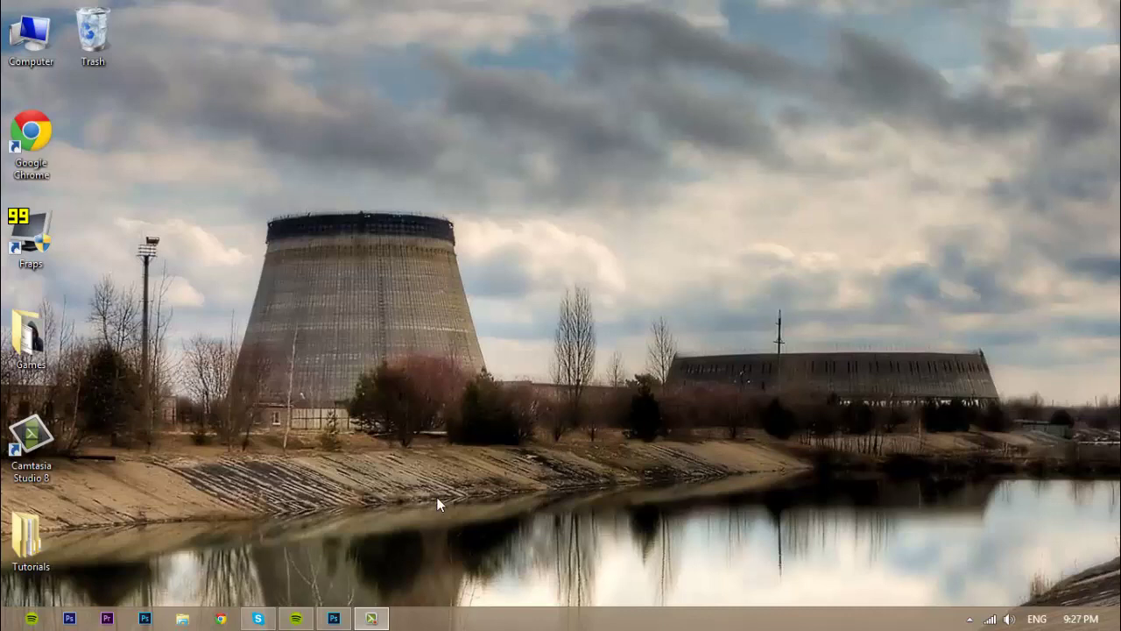
Bring the Photoshop window with the unedited park photo to the front.
click(334, 618)
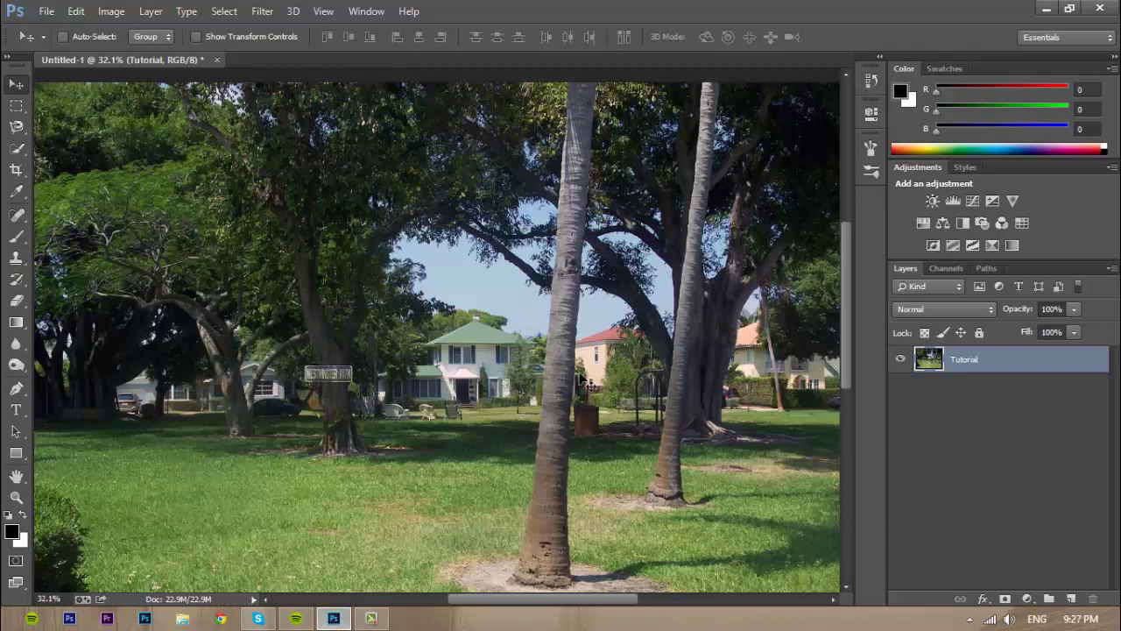
key(alt)
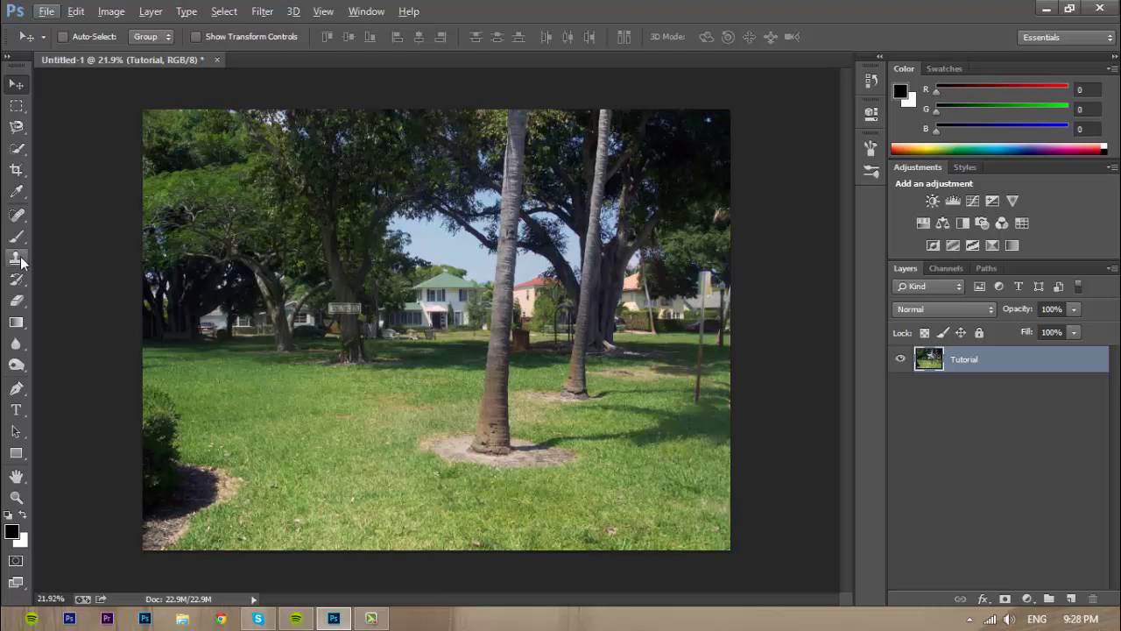
Select the Clone Stamp Tool from the stamp flyout in the toolbar.
drag(16, 258, 91, 264)
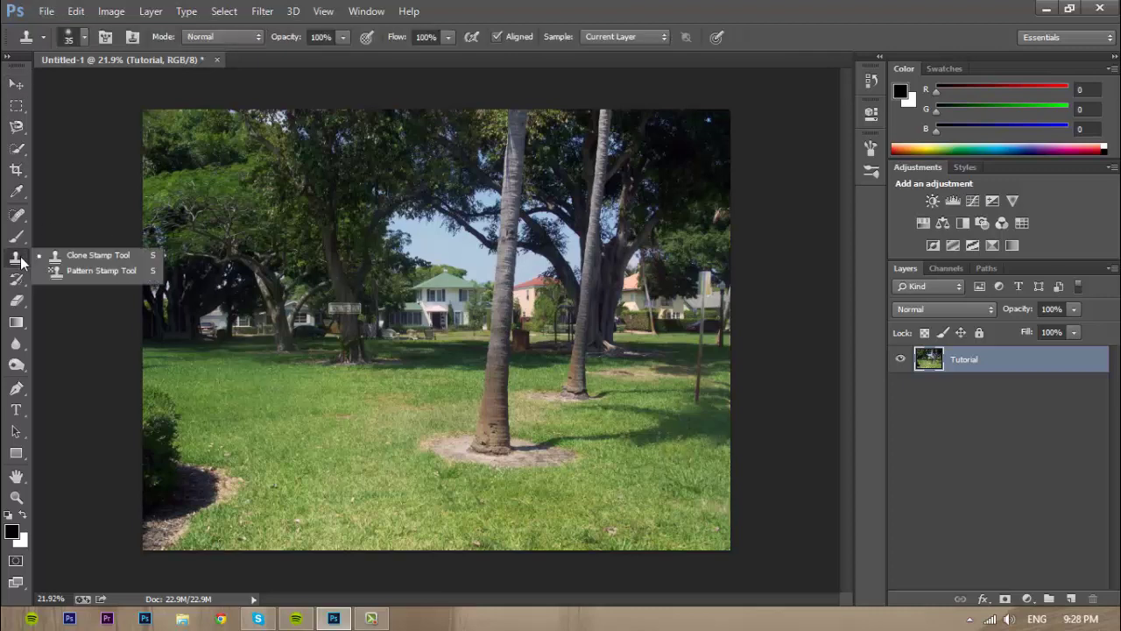
click(89, 259)
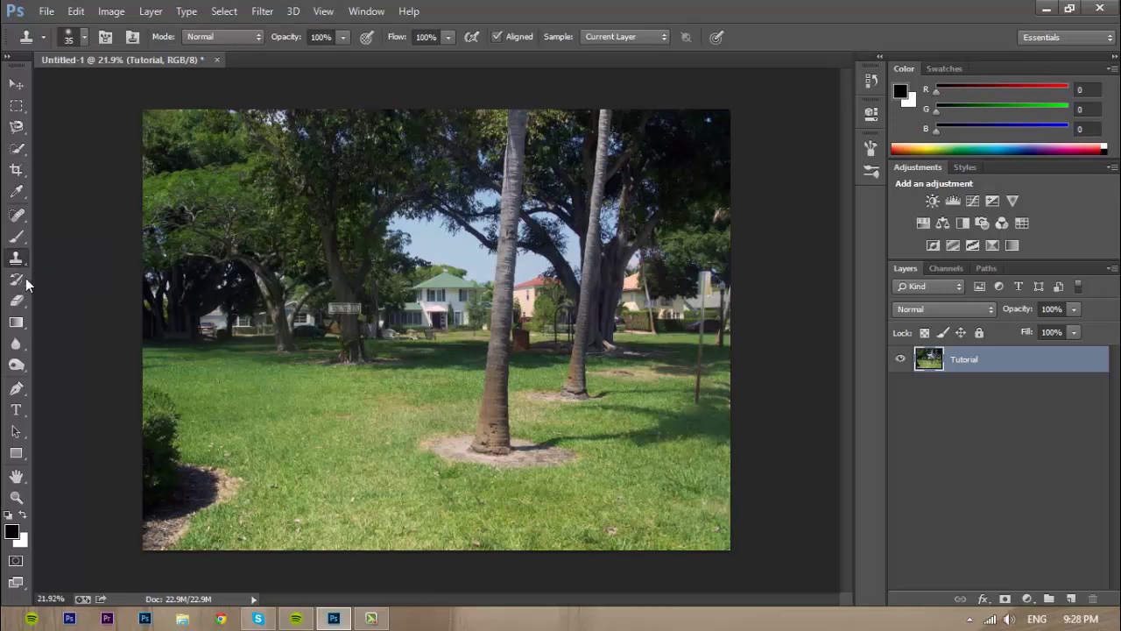
click(16, 261)
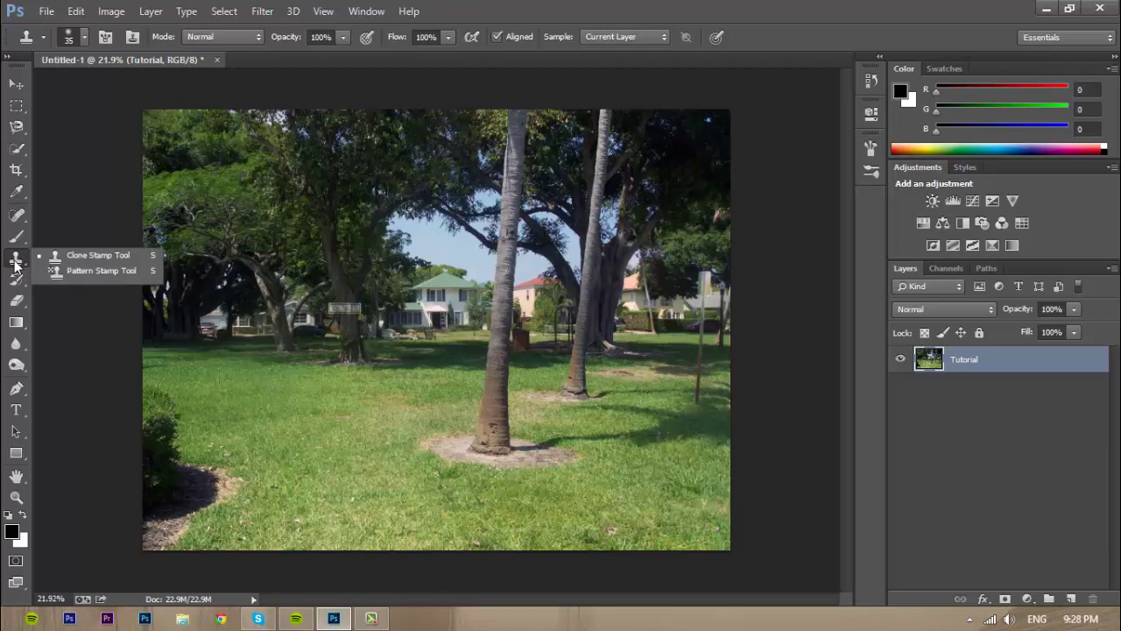
click(87, 255)
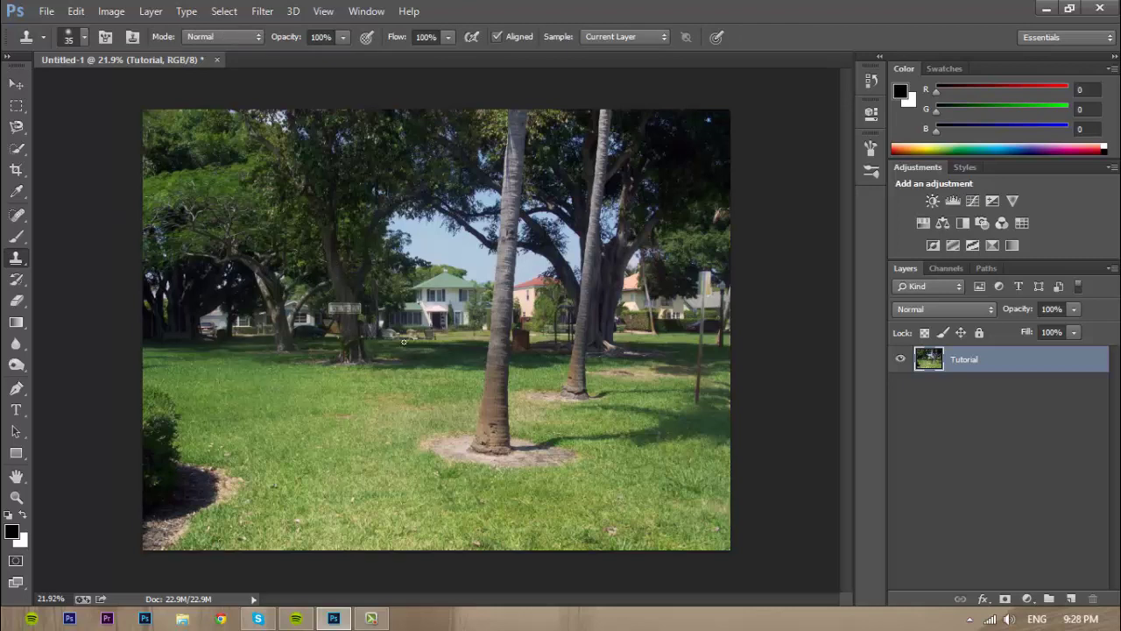
Zoom to about 230% and pan so the Westminster Park sign fills the view.
scroll(315, 338, up, 2)
scroll(477, 361, up, 1)
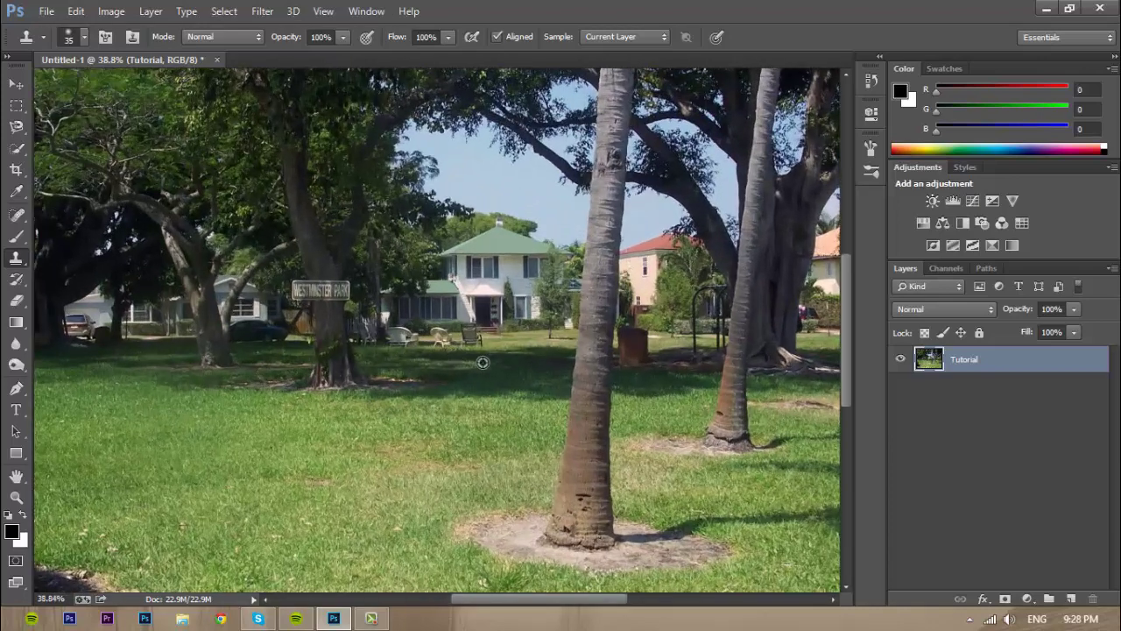
scroll(498, 369, up, 1)
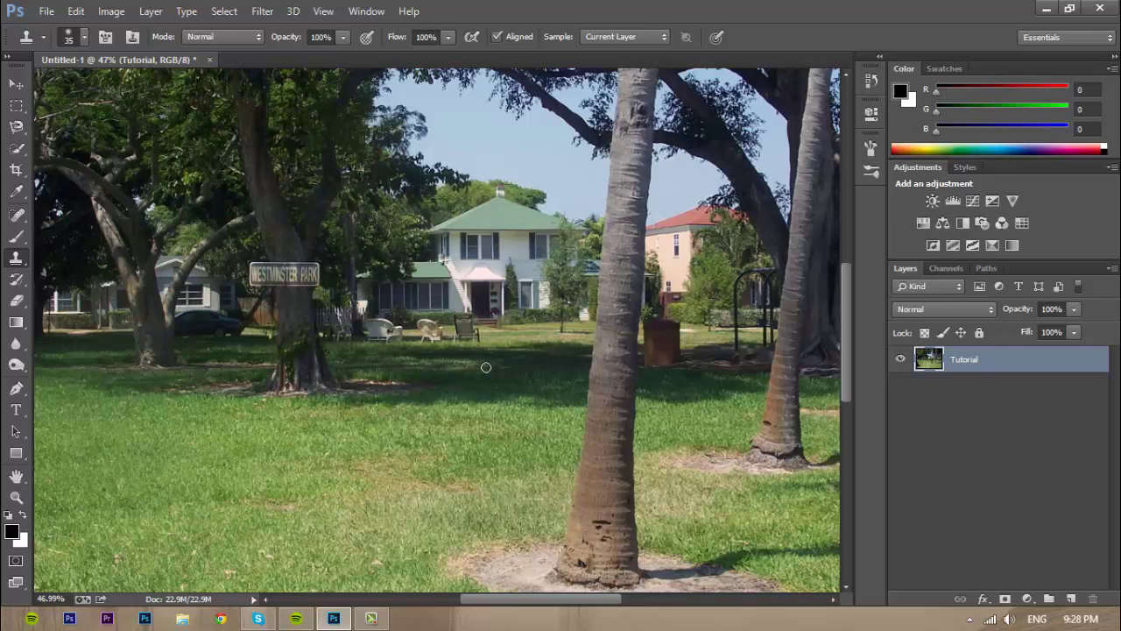
mouse_move(517, 607)
mouse_down()
mouse_move(596, 606)
mouse_move(493, 602)
mouse_up()
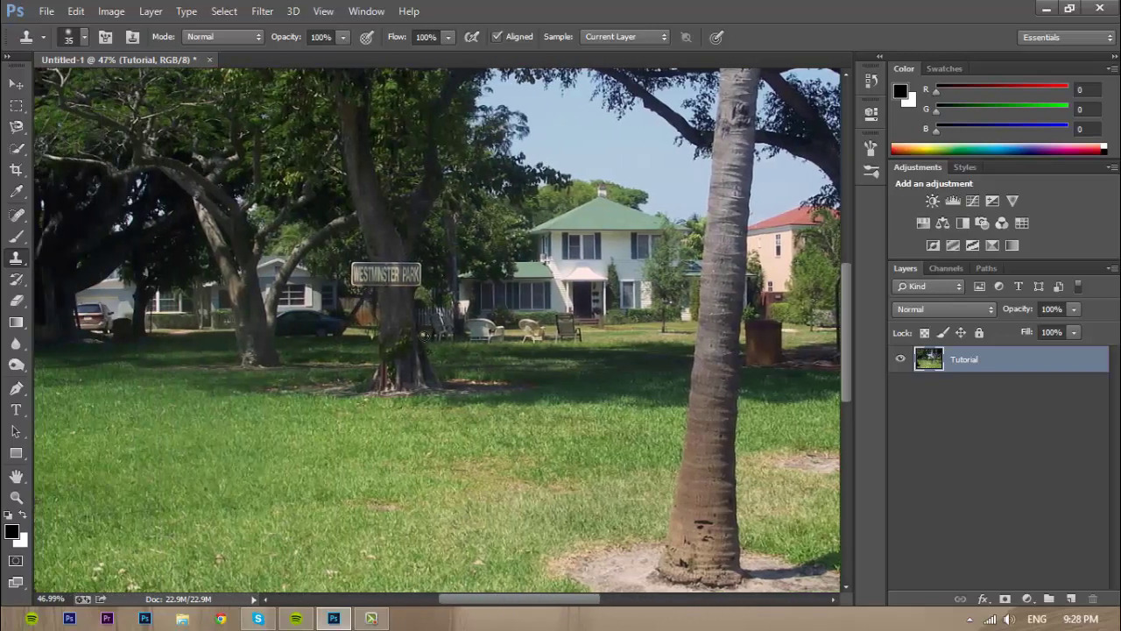
scroll(359, 282, up, 1)
scroll(359, 282, up, 1)
scroll(359, 282, up, 1)
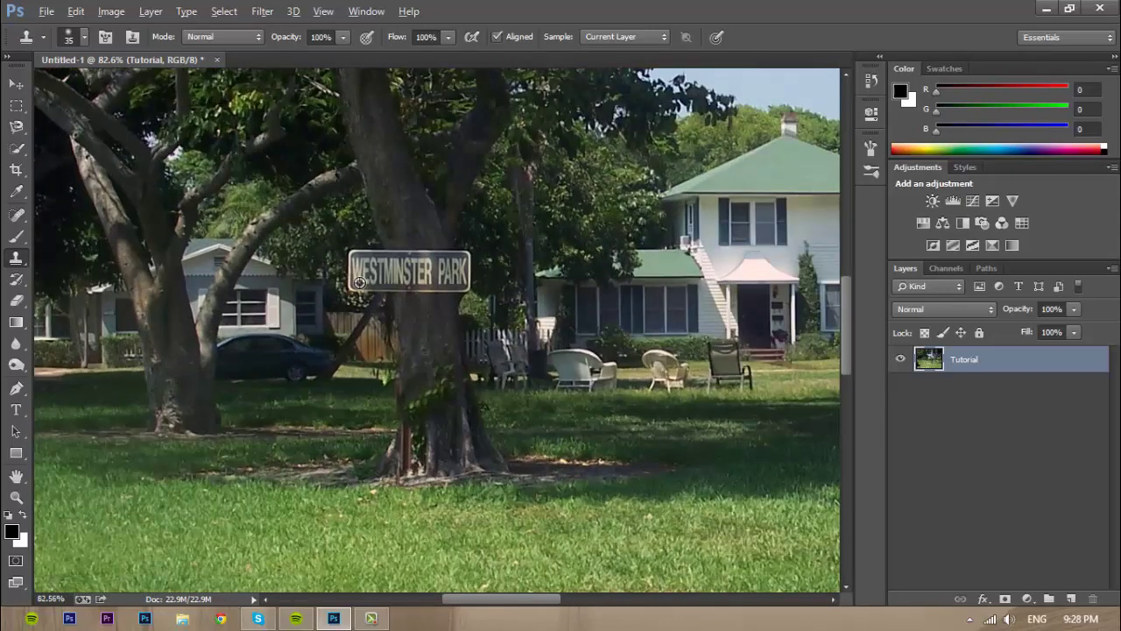
scroll(359, 282, up, 1)
scroll(359, 282, up, 1)
scroll(359, 282, up, 1)
scroll(359, 282, up, 2)
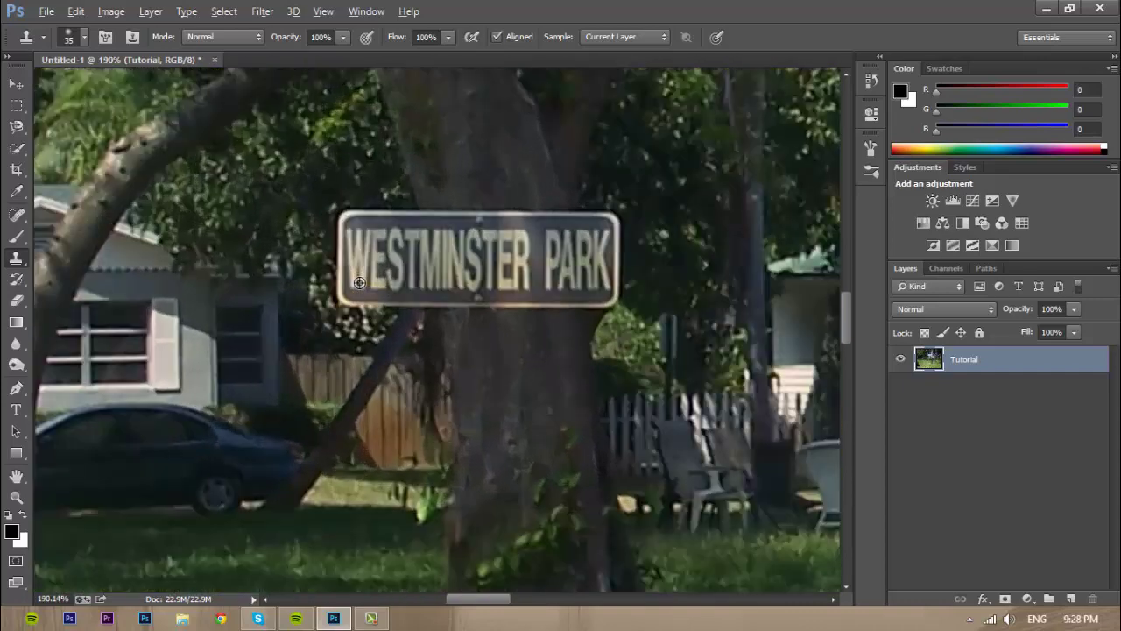
scroll(359, 282, up, 1)
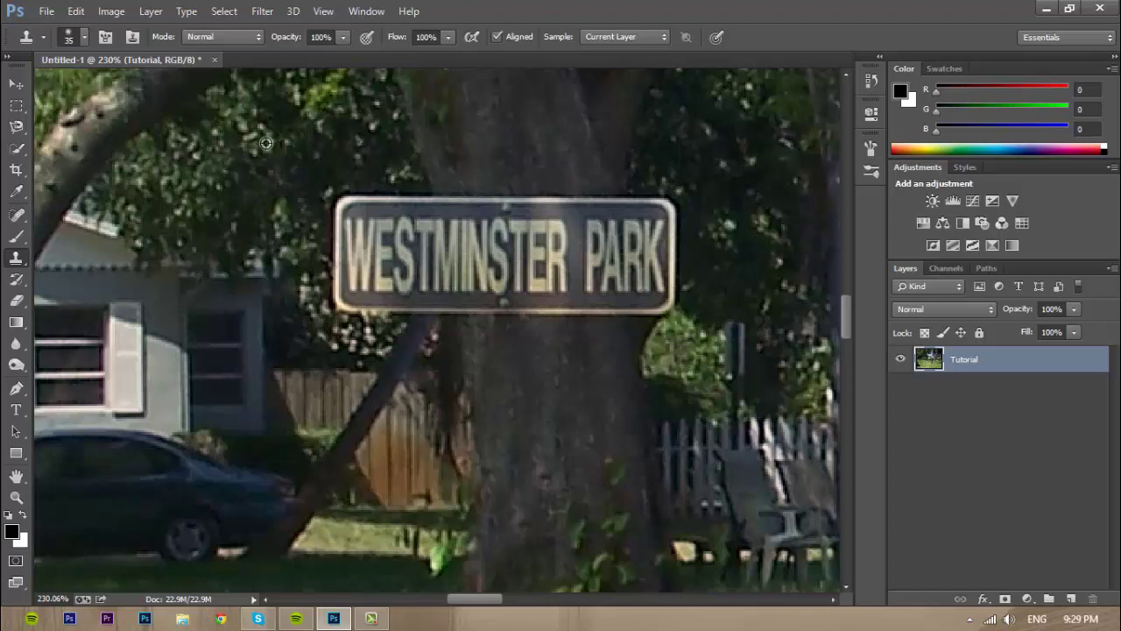
right_click(268, 139)
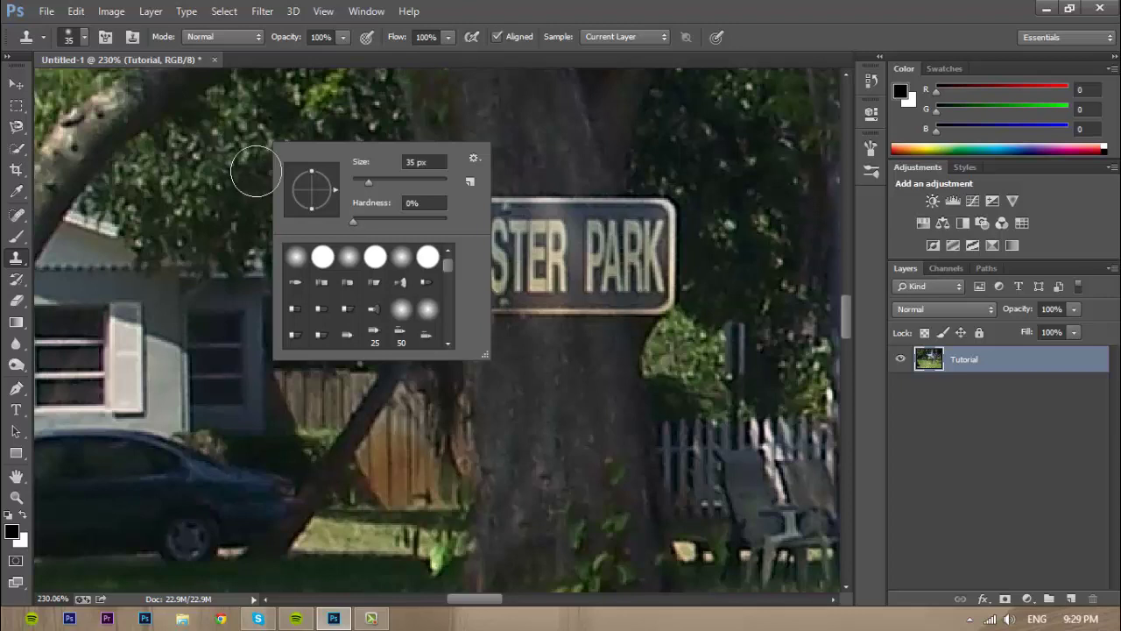
drag(361, 225, 368, 221)
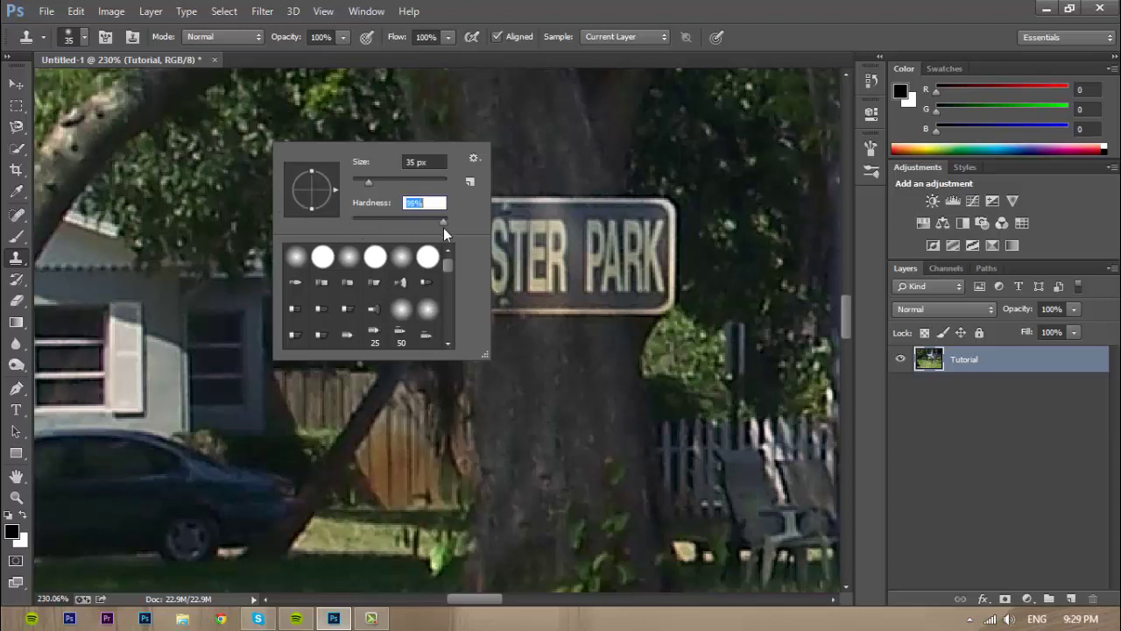
drag(448, 222, 342, 226)
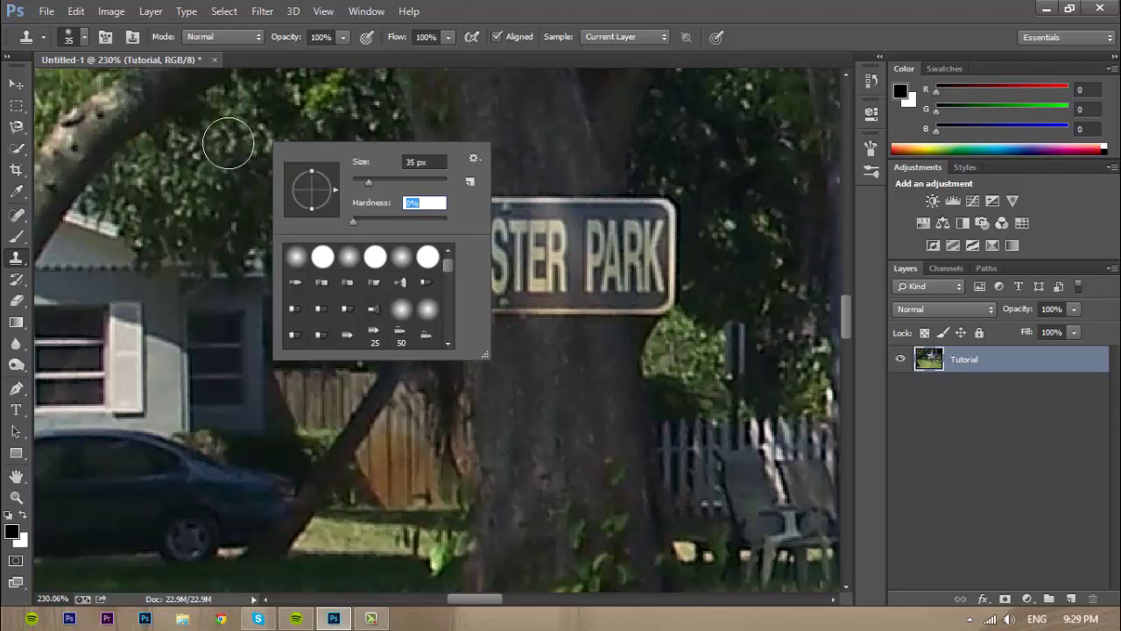
key(Return)
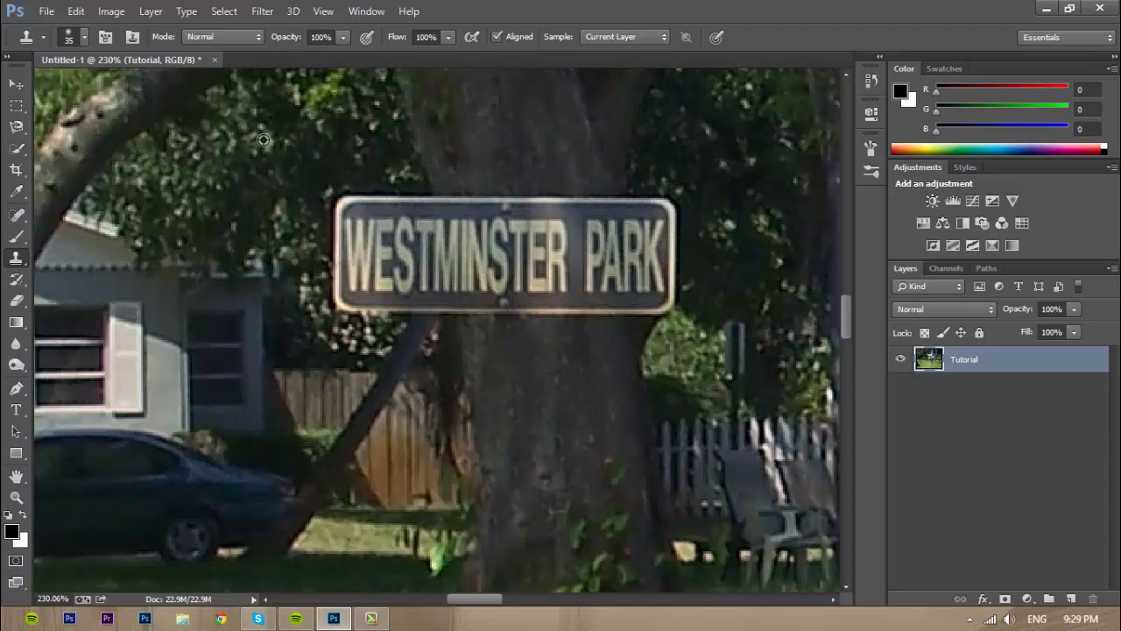
Sample nearby foliage and clone it over the sign's left end, hiding WEST.
alt+click(263, 140)
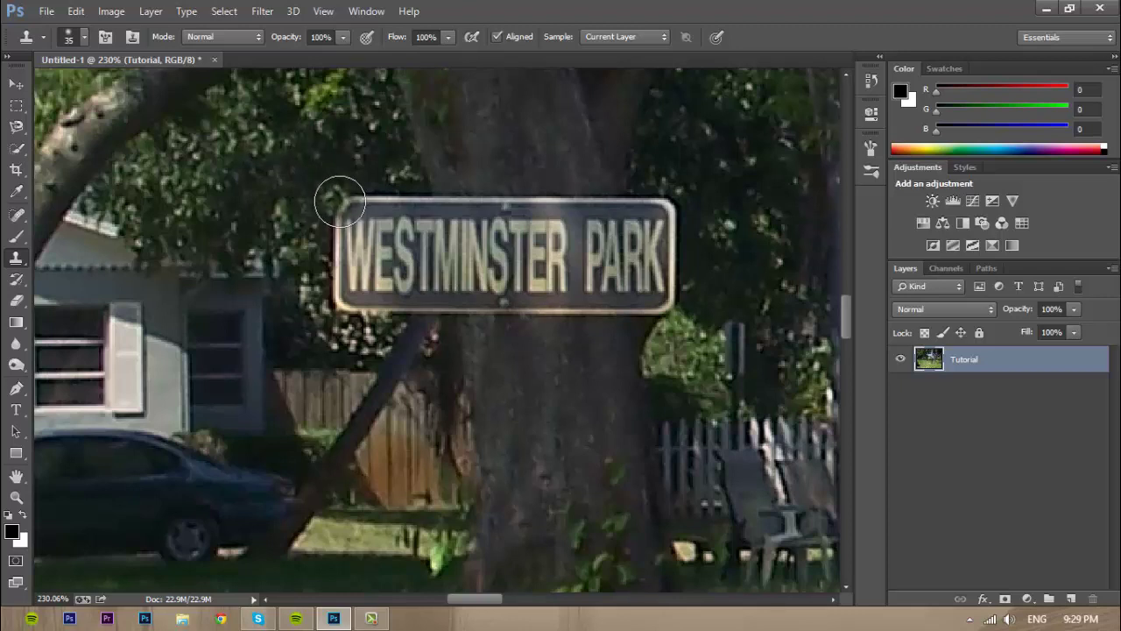
drag(340, 201, 355, 221)
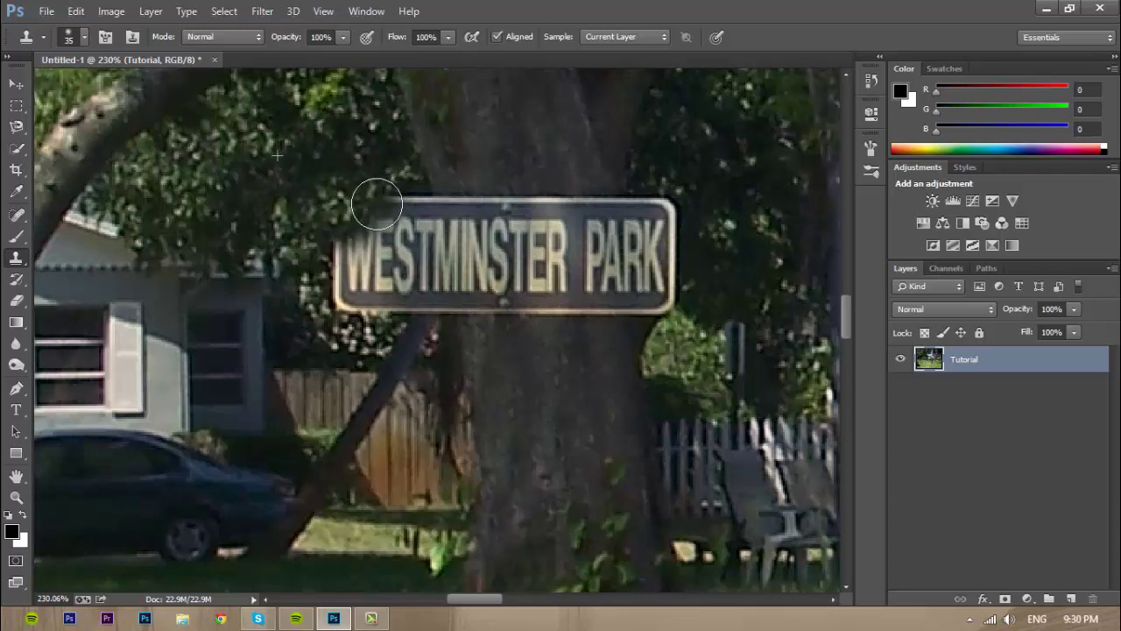
mouse_move(371, 206)
mouse_down()
mouse_move(340, 258)
mouse_move(379, 216)
mouse_move(403, 219)
mouse_move(377, 267)
mouse_move(358, 251)
mouse_up()
alt+click(361, 146)
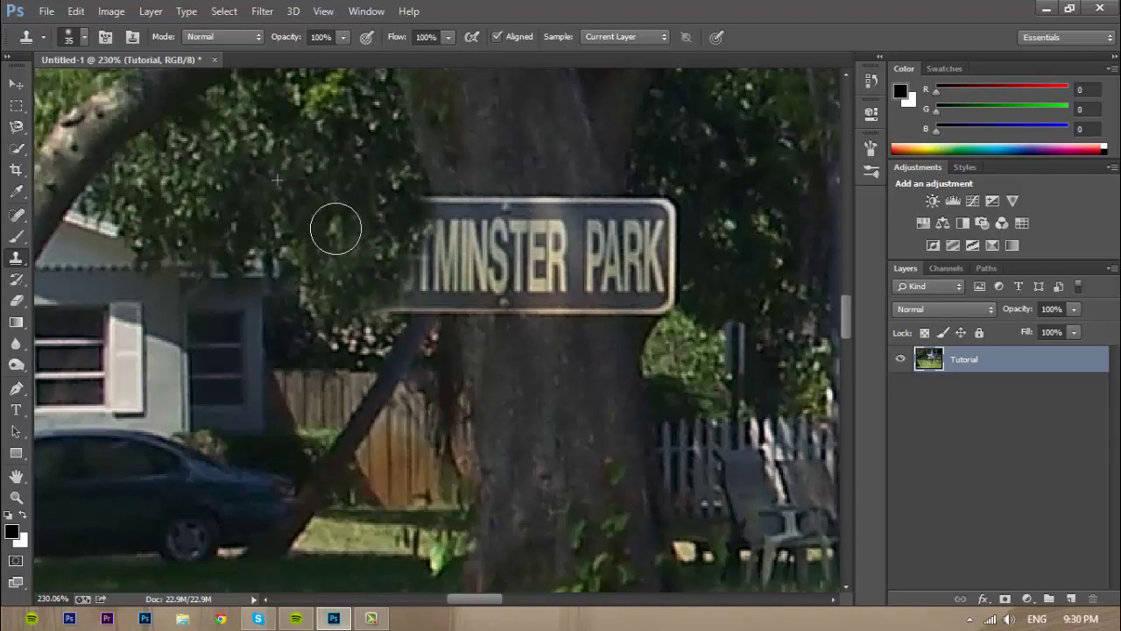
mouse_move(333, 104)
mouse_down()
mouse_move(330, 220)
mouse_move(308, 237)
mouse_move(342, 207)
mouse_move(342, 133)
mouse_move(345, 175)
mouse_move(318, 205)
mouse_move(371, 223)
mouse_move(371, 260)
mouse_move(416, 248)
mouse_move(408, 255)
mouse_move(388, 225)
mouse_move(425, 243)
mouse_move(472, 402)
mouse_move(476, 301)
mouse_up()
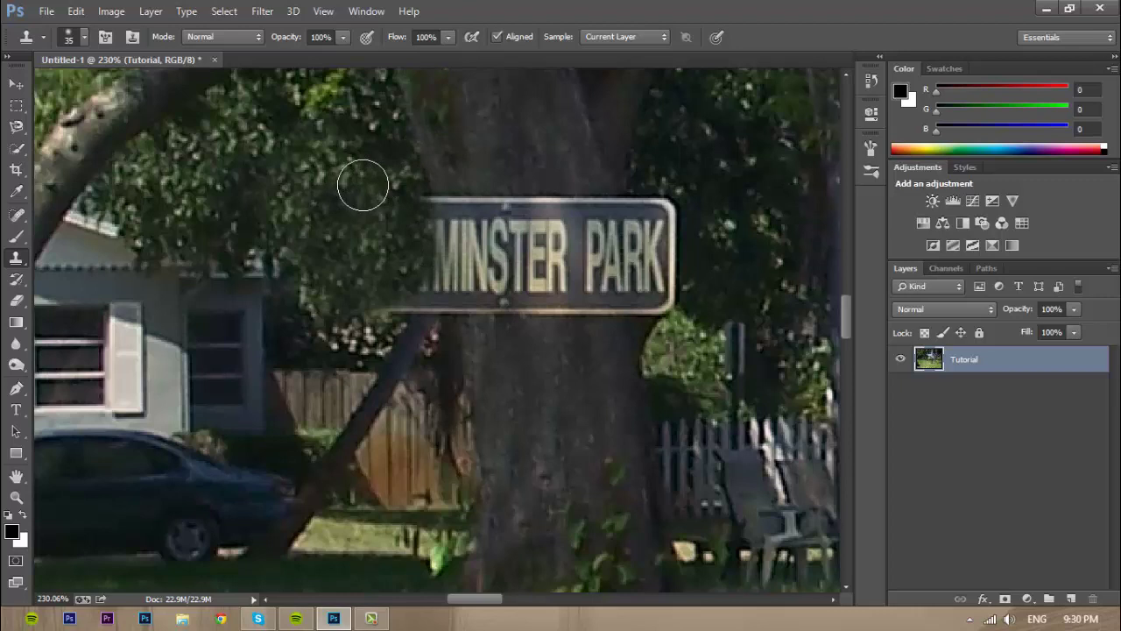
Give the clone brush a harder edge in the brush settings.
right_click(364, 182)
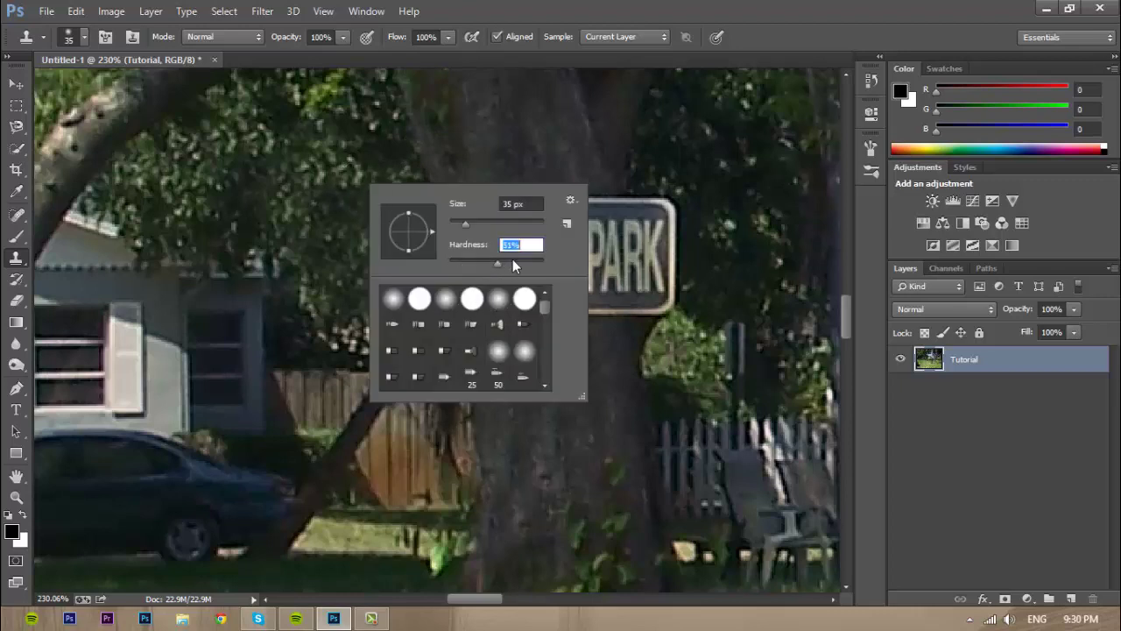
key(Return)
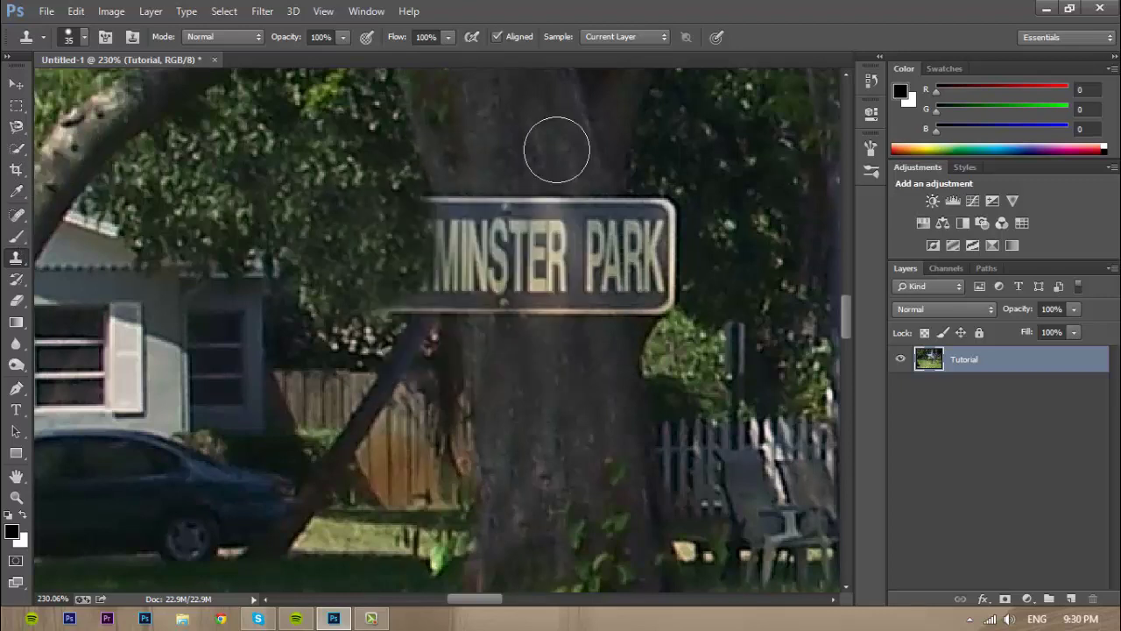
right_click(261, 158)
right_click(209, 129)
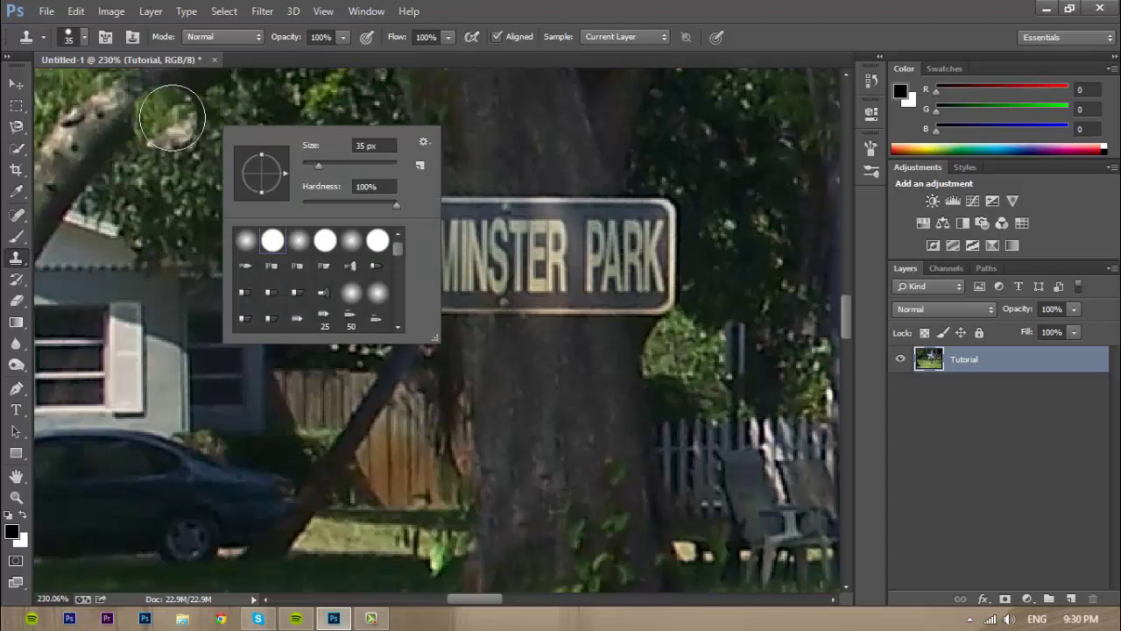
key(Return)
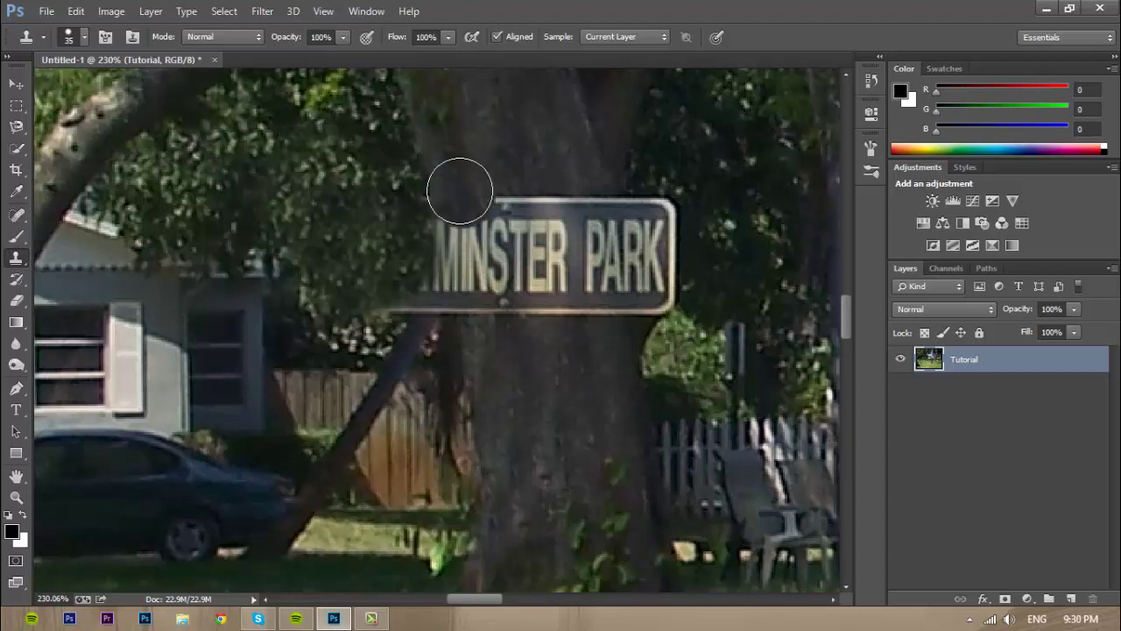
Clone texture over the sign's left edge with a smaller brush, hiding the M.
drag(460, 191, 445, 170)
key(bracketleft)
key(bracketleft)
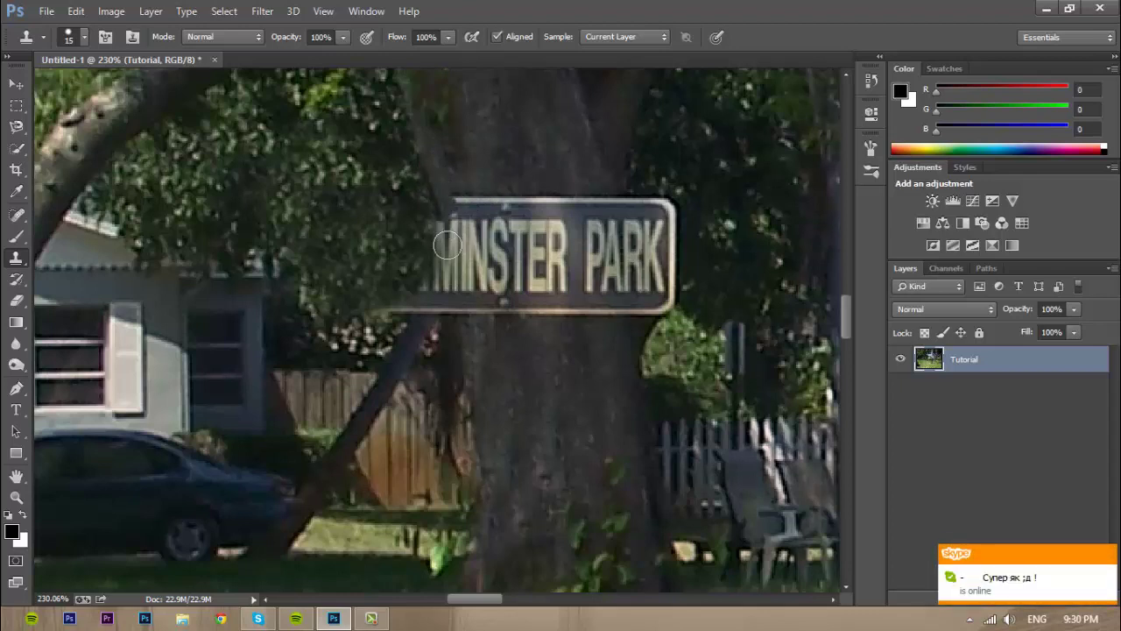
drag(441, 209, 440, 237)
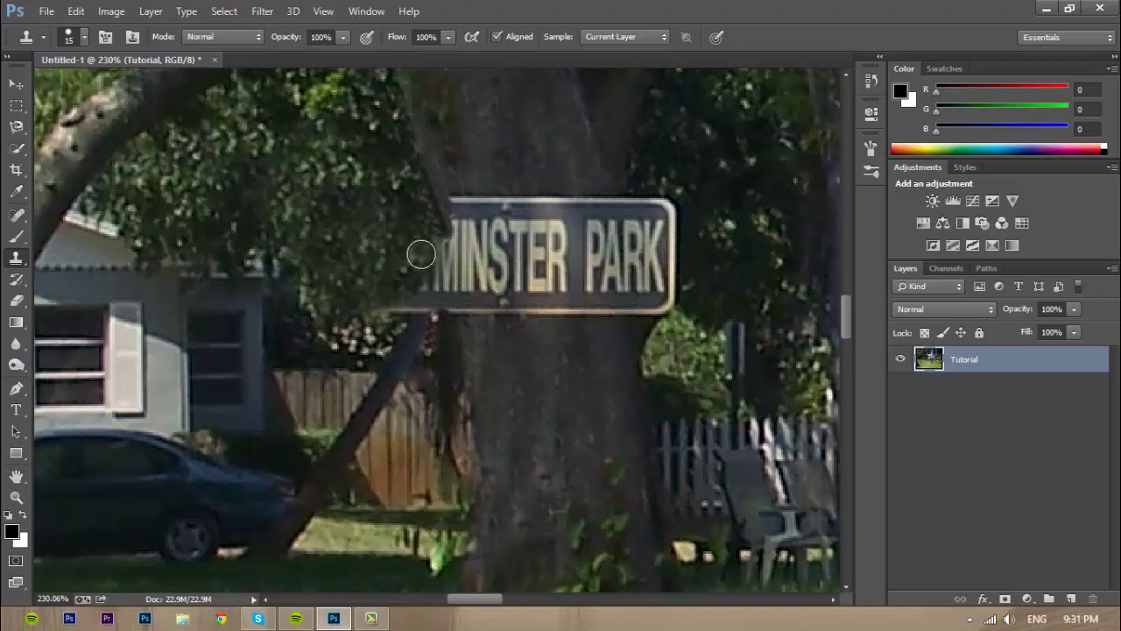
mouse_move(431, 240)
mouse_down()
mouse_move(416, 299)
mouse_move(391, 300)
mouse_move(428, 295)
mouse_move(436, 244)
mouse_move(406, 254)
mouse_move(440, 278)
mouse_move(443, 329)
mouse_move(443, 269)
mouse_up()
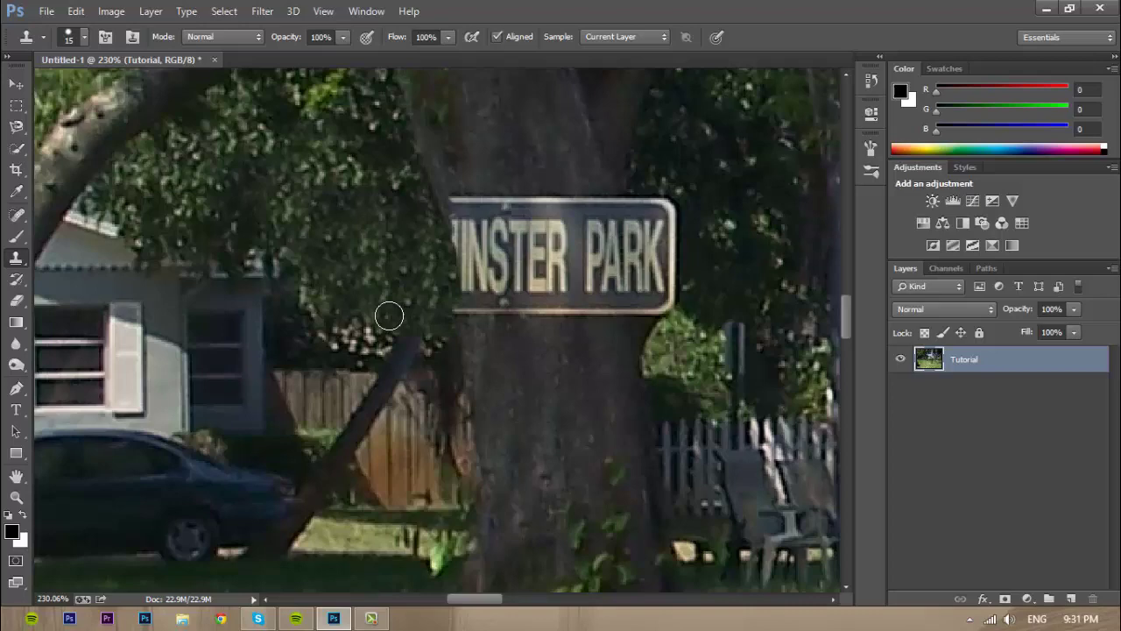
Paint bark over the sign's left letter and lower-left edge, undoing one misplaced patch.
scroll(390, 315, down, 4)
scroll(403, 362, down, 1)
scroll(403, 362, up, 3)
scroll(403, 362, up, 2)
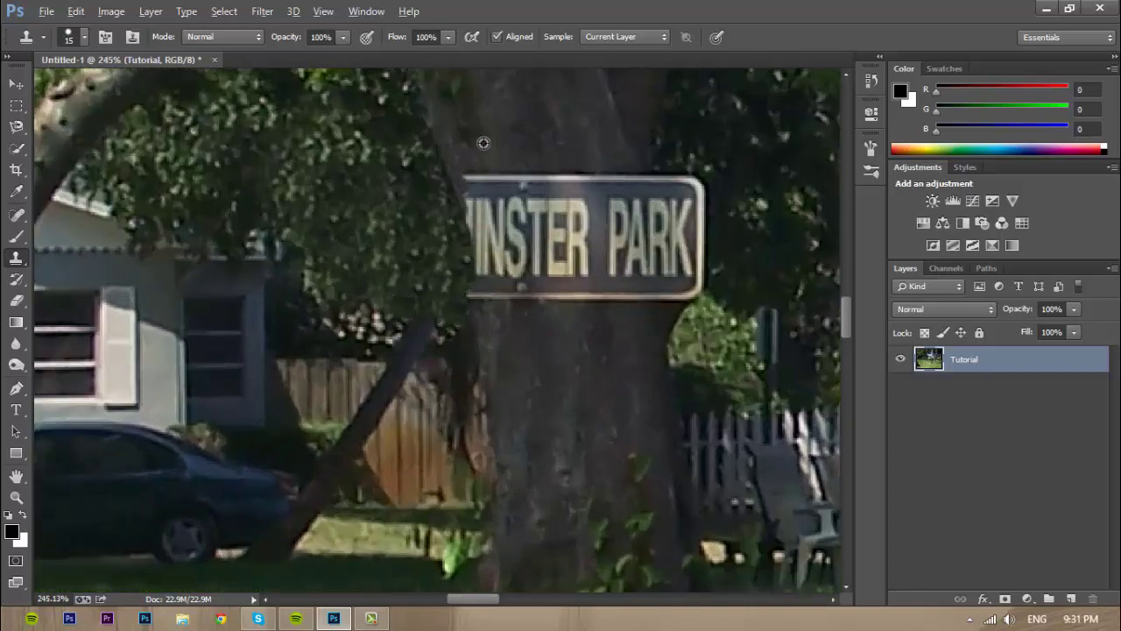
alt+click(449, 139)
drag(462, 215, 502, 215)
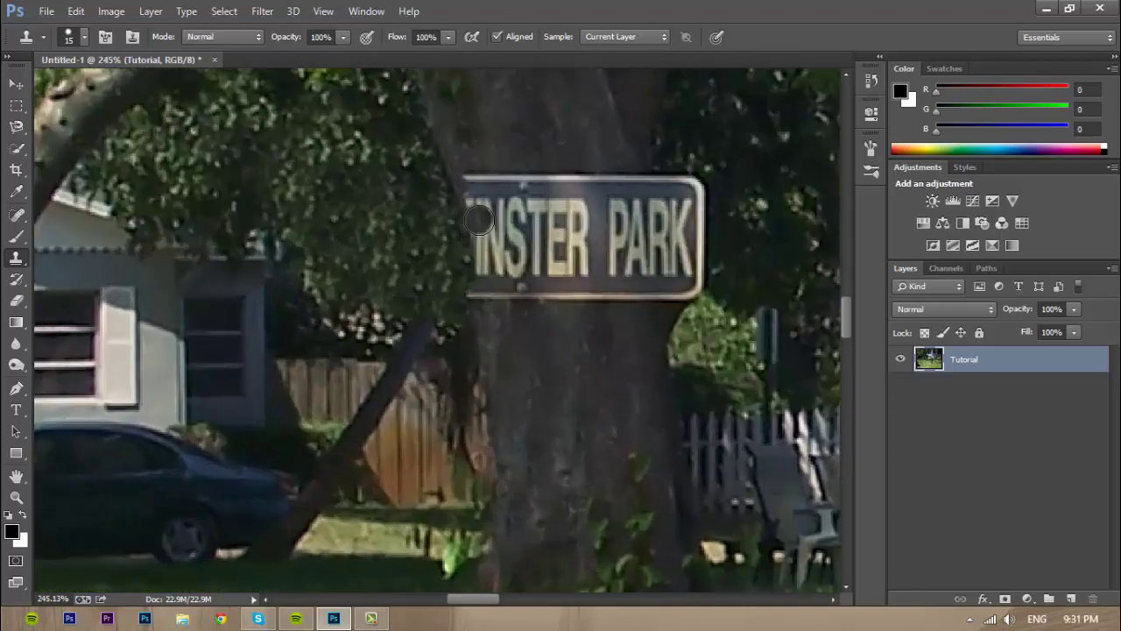
key(ctrl+z)
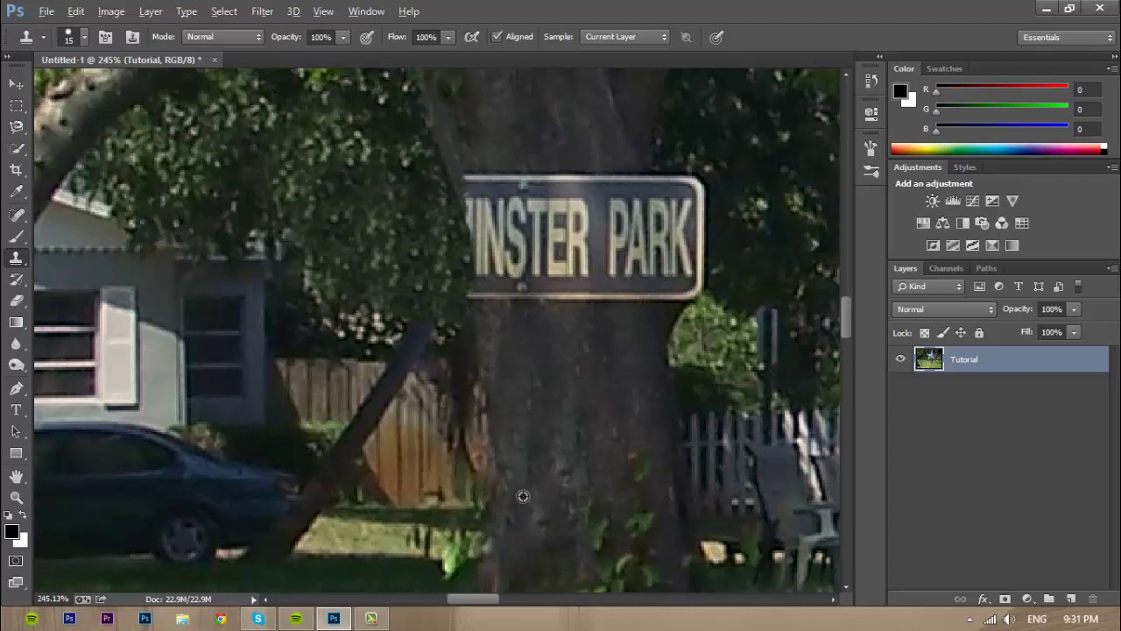
mouse_move(471, 322)
mouse_down()
mouse_move(462, 204)
mouse_move(479, 246)
mouse_move(476, 297)
mouse_up()
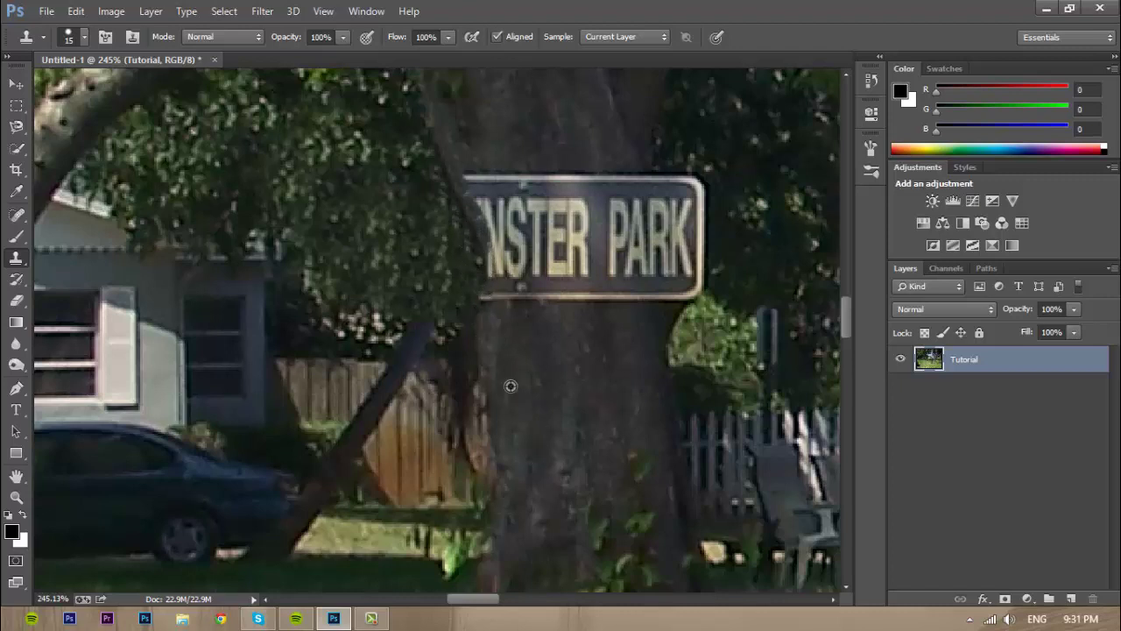
Resample bark and paint along the sign's left edge, hiding the I and most of N.
alt+click(505, 342)
mouse_move(489, 323)
mouse_down()
mouse_move(491, 267)
mouse_move(468, 181)
mouse_move(474, 198)
mouse_move(487, 185)
mouse_up()
alt+click(453, 130)
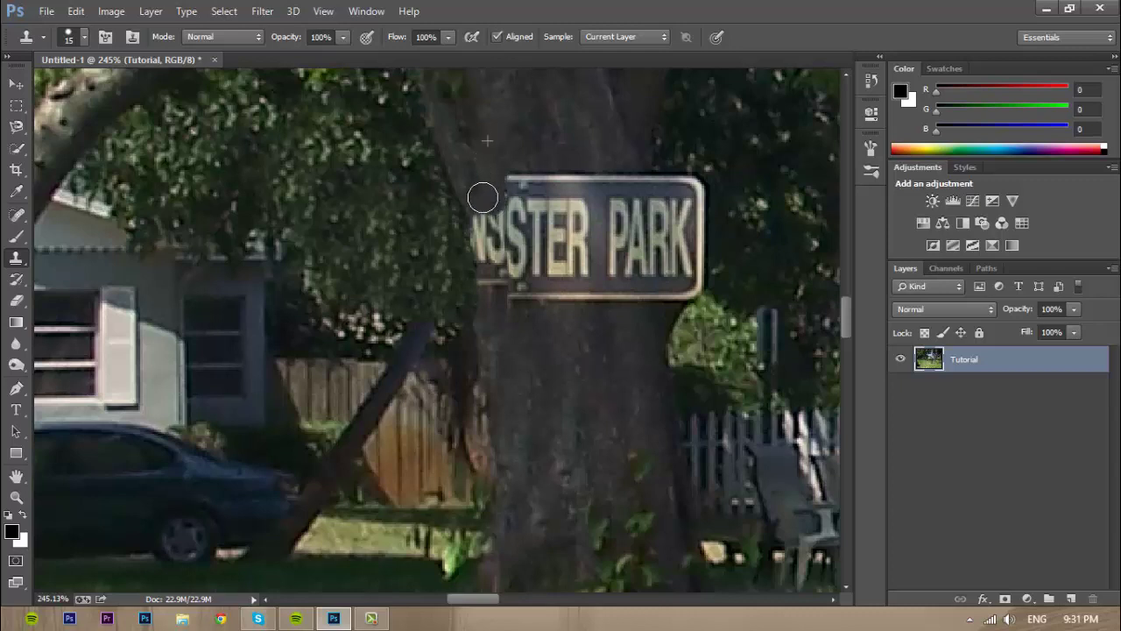
drag(483, 214, 488, 237)
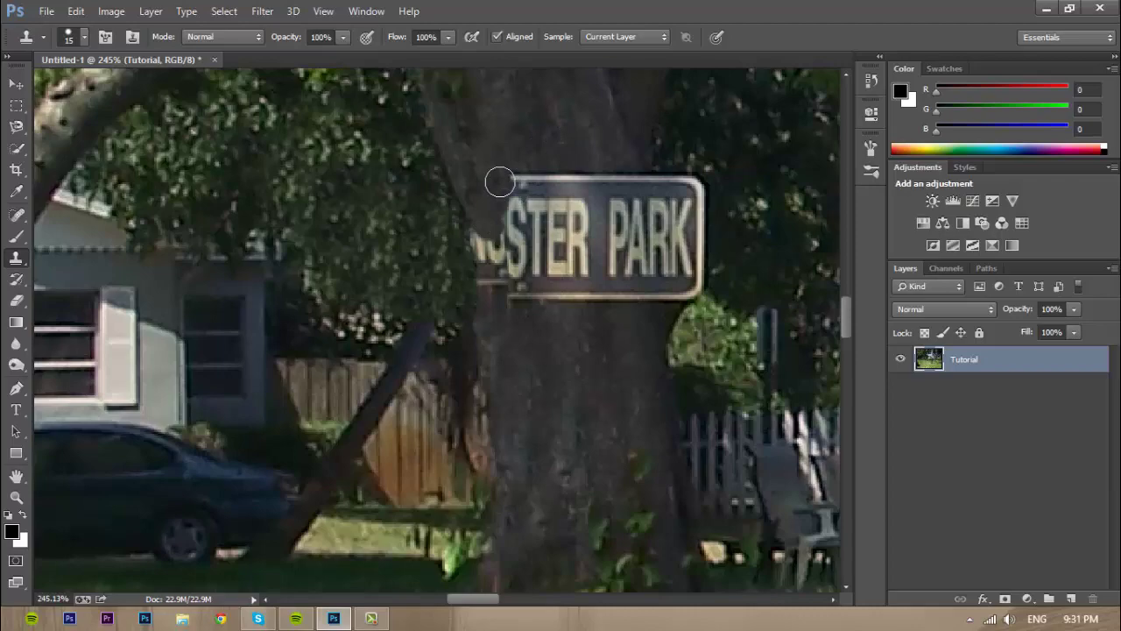
Clone bark over the sign's left letters, undoing a stroke over the letters.
alt+scroll(582, 286, down, 5)
alt+scroll(581, 287, down, 1)
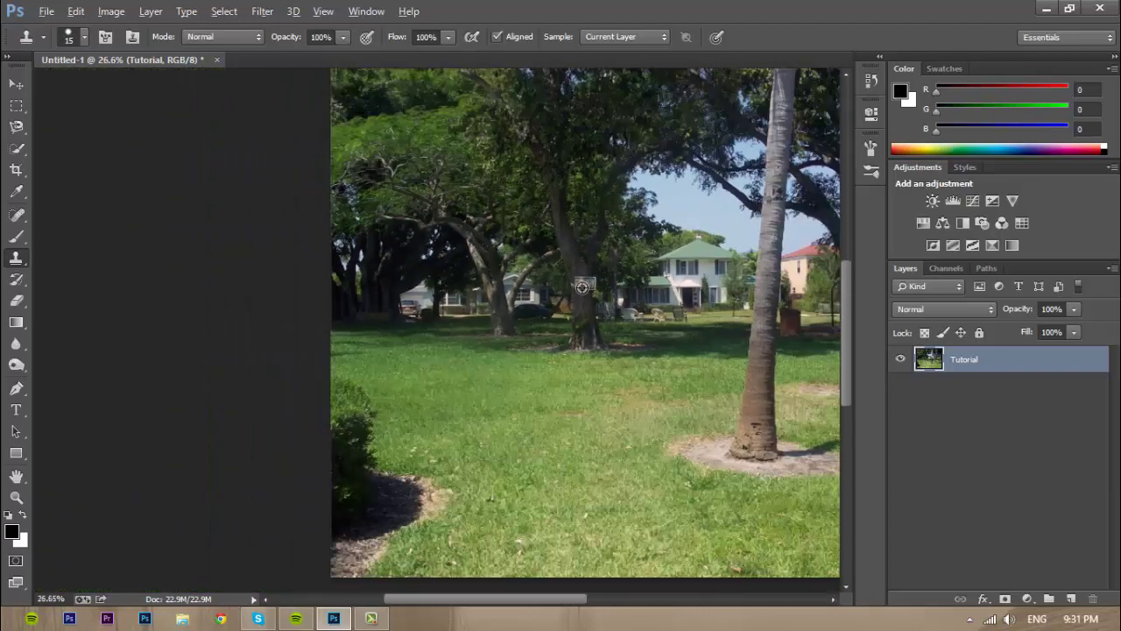
alt+scroll(526, 298, down, 1)
alt+scroll(350, 324, up, 1)
alt+scroll(310, 337, up, 1)
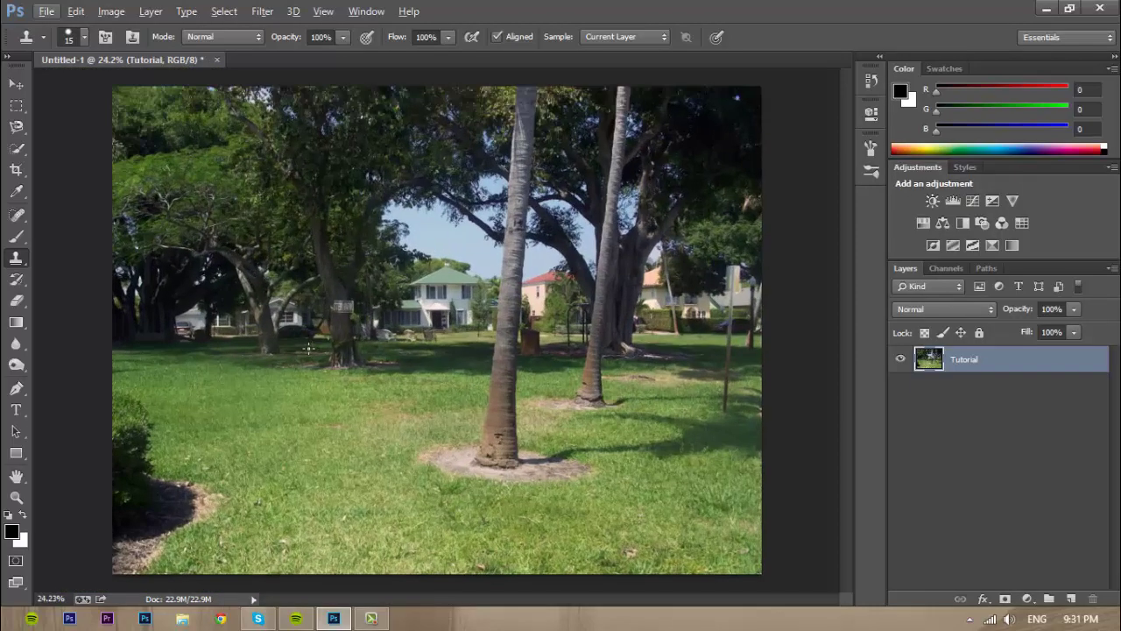
alt+scroll(263, 307, up, 1)
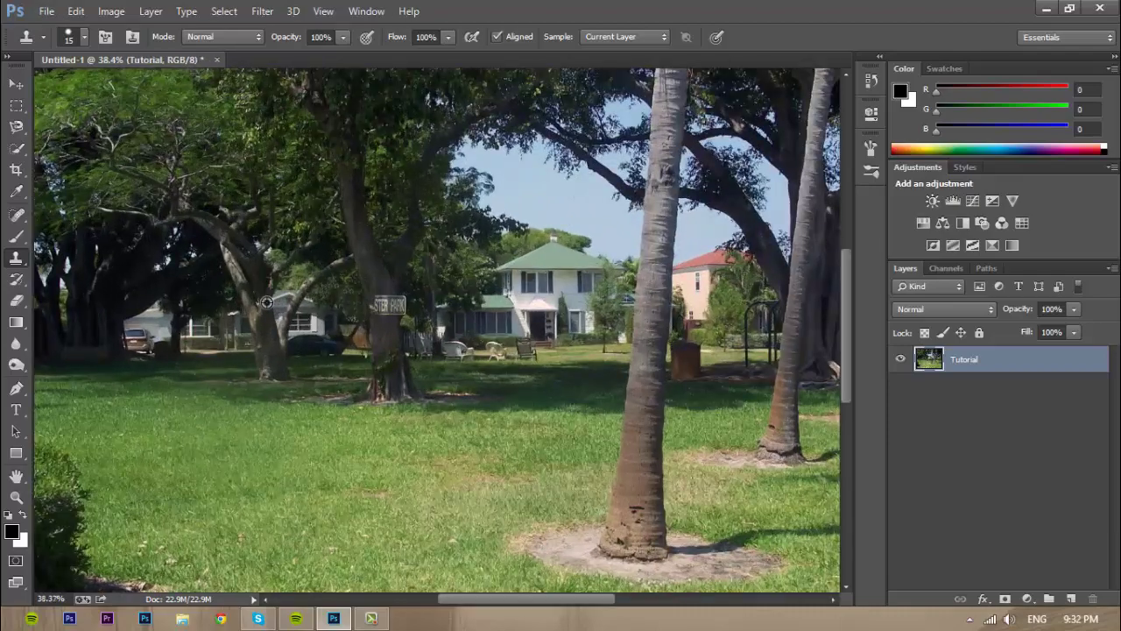
alt+scroll(263, 307, up, 3)
alt+scroll(456, 303, down, 2)
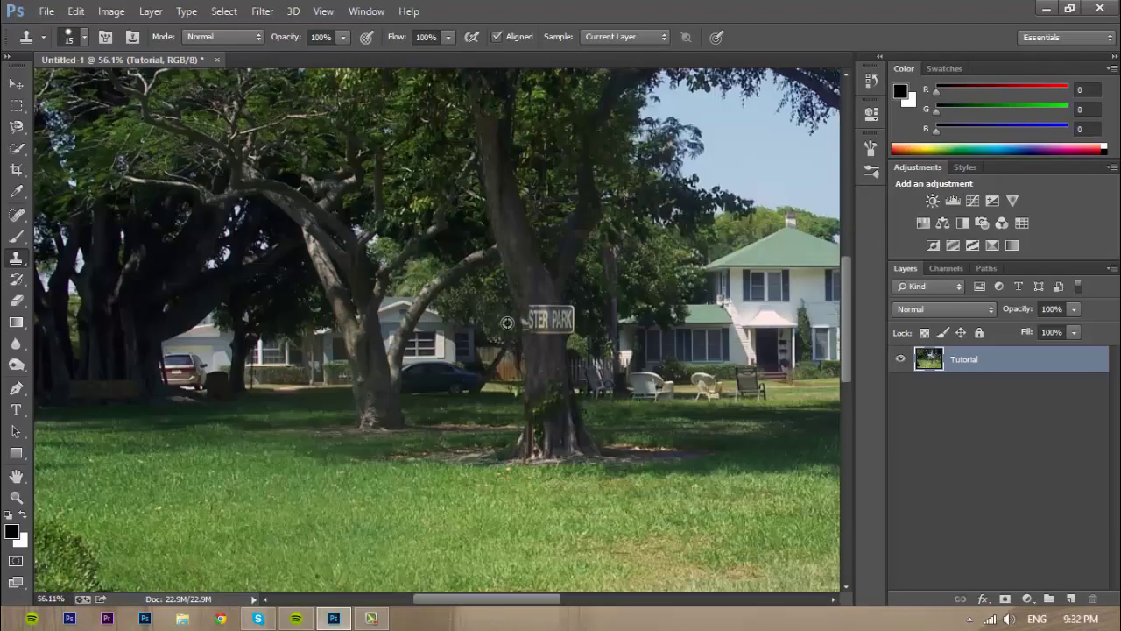
alt+scroll(490, 311, down, 1)
alt+scroll(490, 307, up, 1)
alt+scroll(488, 297, up, 3)
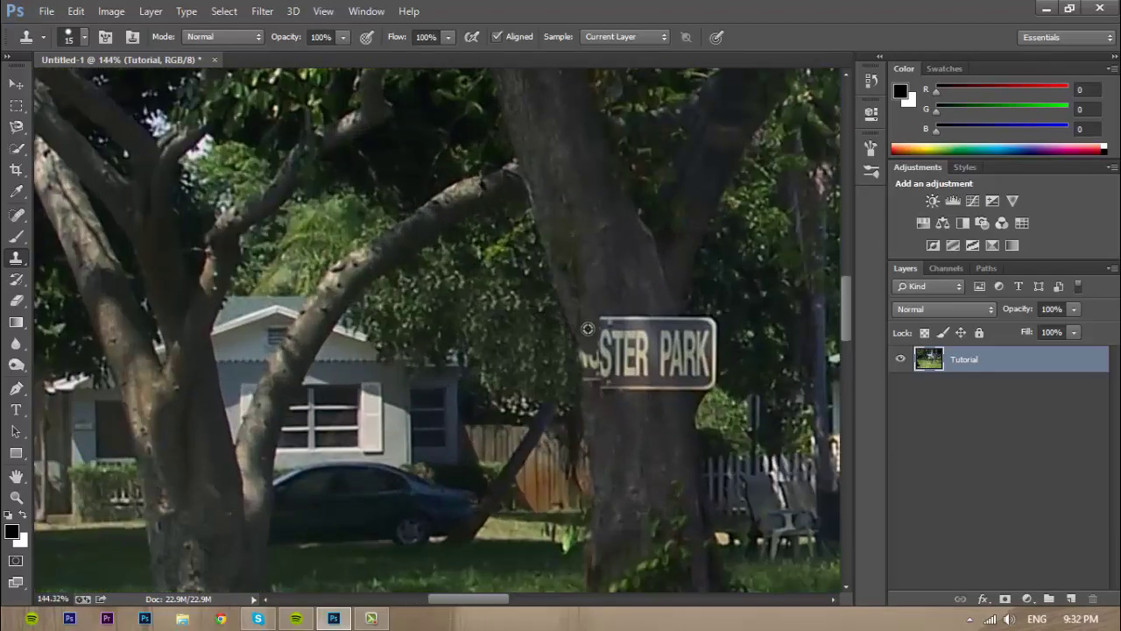
alt+scroll(588, 329, up, 2)
alt+scroll(537, 368, up, 2)
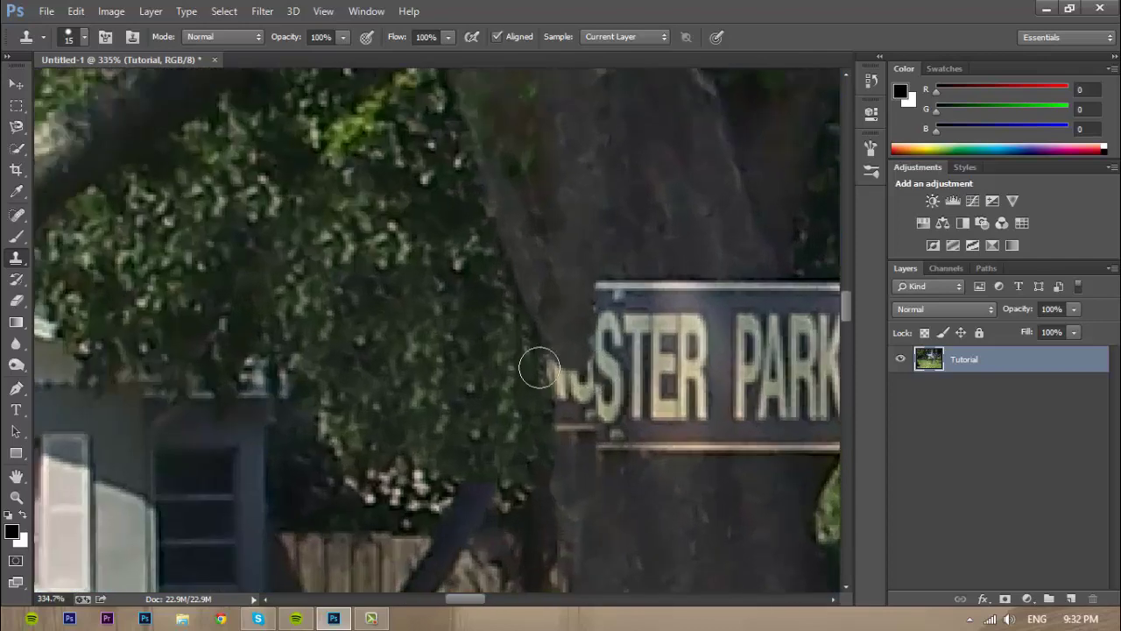
mouse_move(616, 287)
mouse_down()
mouse_move(652, 301)
mouse_move(646, 325)
mouse_move(681, 350)
mouse_move(595, 341)
mouse_move(628, 366)
mouse_move(585, 393)
mouse_move(593, 373)
mouse_move(600, 388)
mouse_move(566, 365)
mouse_move(589, 447)
mouse_up()
key(ctrl+alt+z)
alt+click(630, 295)
mouse_move(590, 385)
mouse_down()
mouse_move(598, 467)
mouse_move(656, 380)
mouse_move(671, 449)
mouse_move(651, 466)
mouse_move(645, 493)
mouse_up()
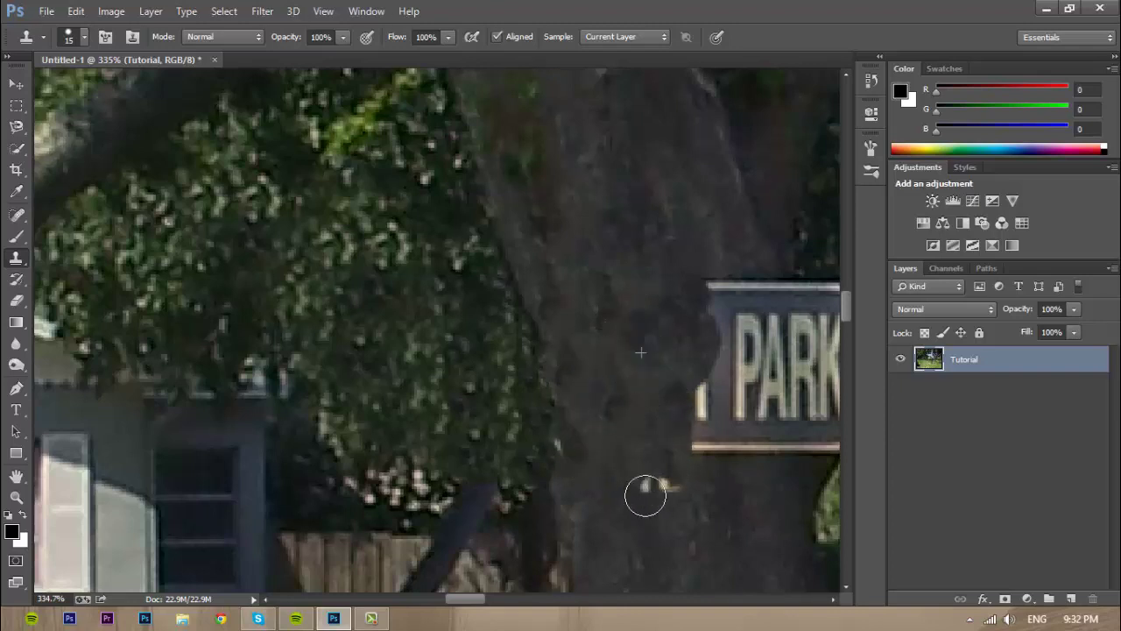
Soften the brush to 0% hardness and blend bark over the P, undoing stray foliage.
right_click(614, 265)
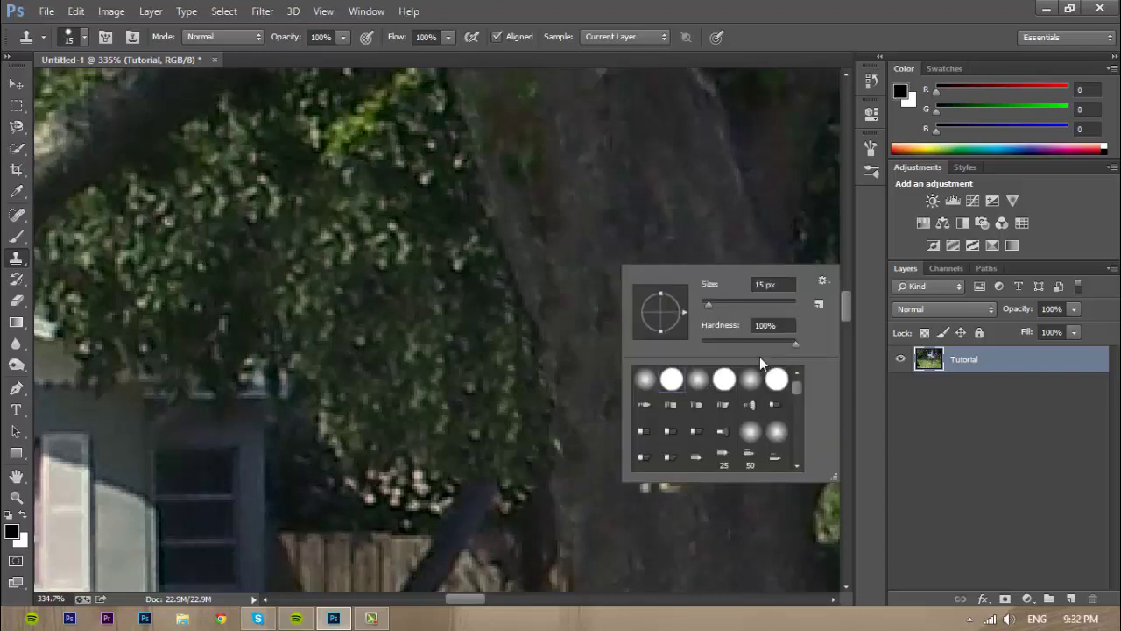
text(0)
key(Return)
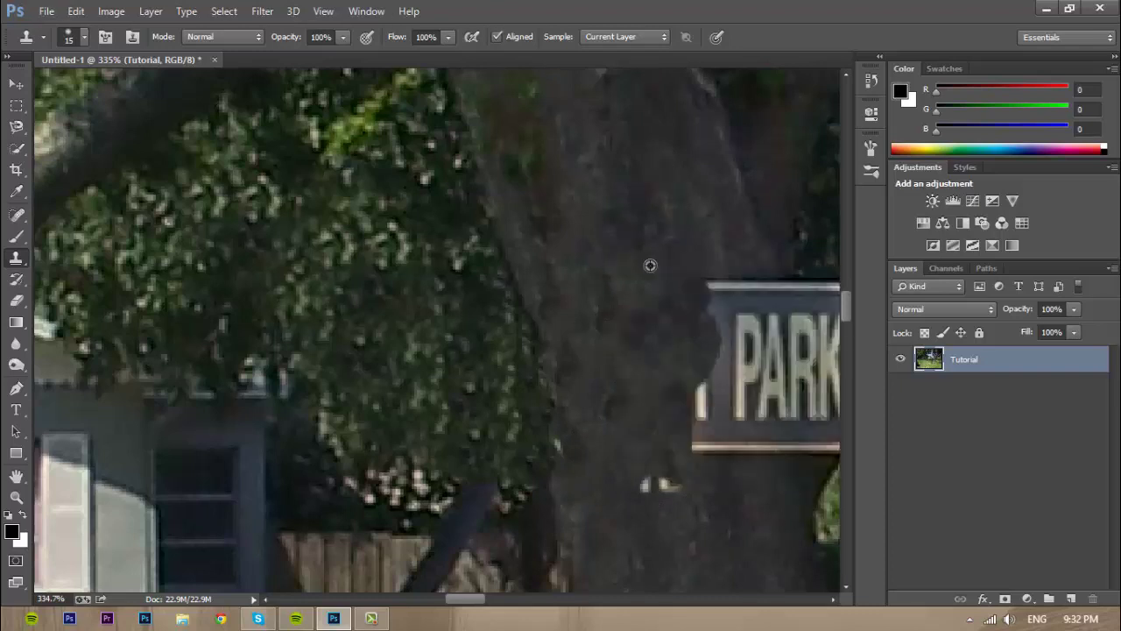
drag(721, 280, 710, 288)
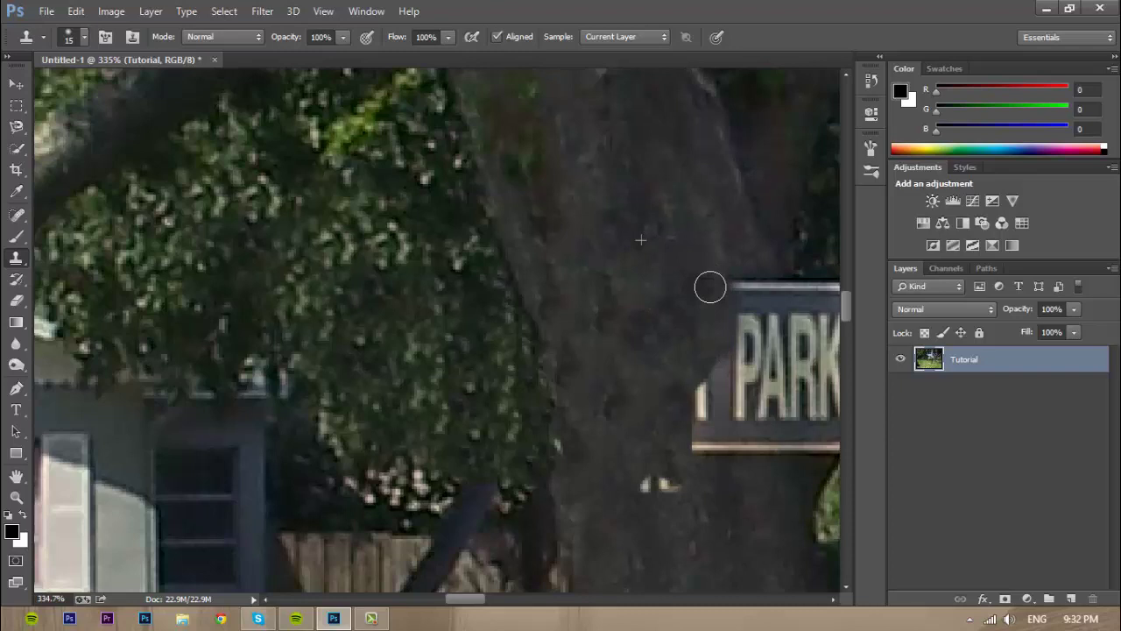
mouse_move(710, 412)
mouse_down()
mouse_move(706, 393)
mouse_move(726, 438)
mouse_move(728, 400)
mouse_up()
drag(659, 490, 676, 492)
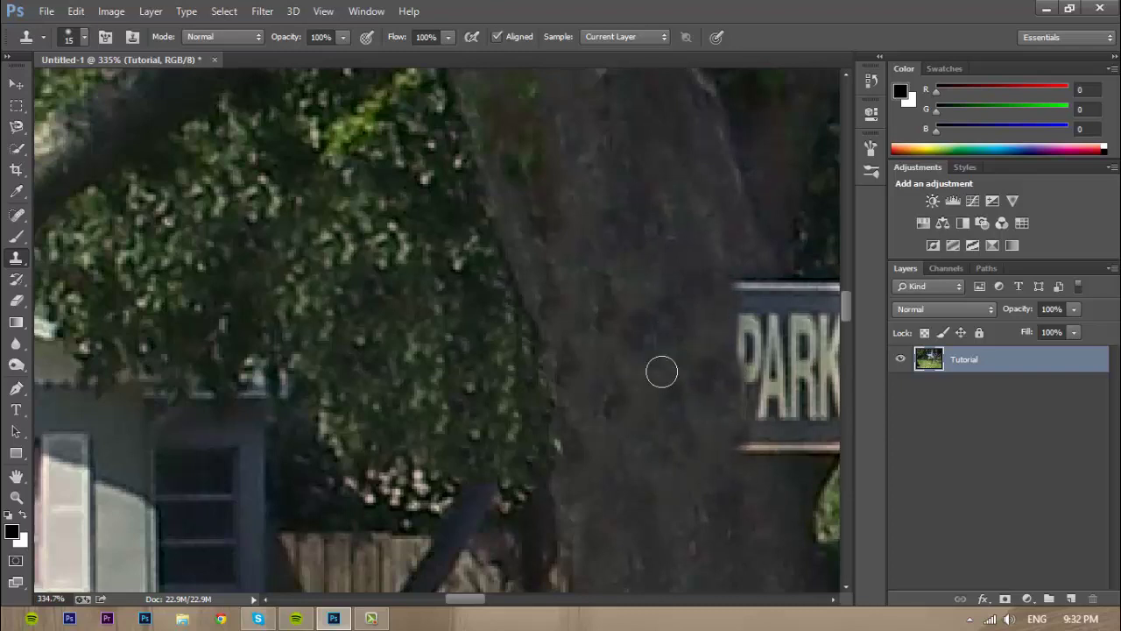
mouse_move(596, 441)
mouse_down()
mouse_move(576, 444)
mouse_move(578, 458)
mouse_up()
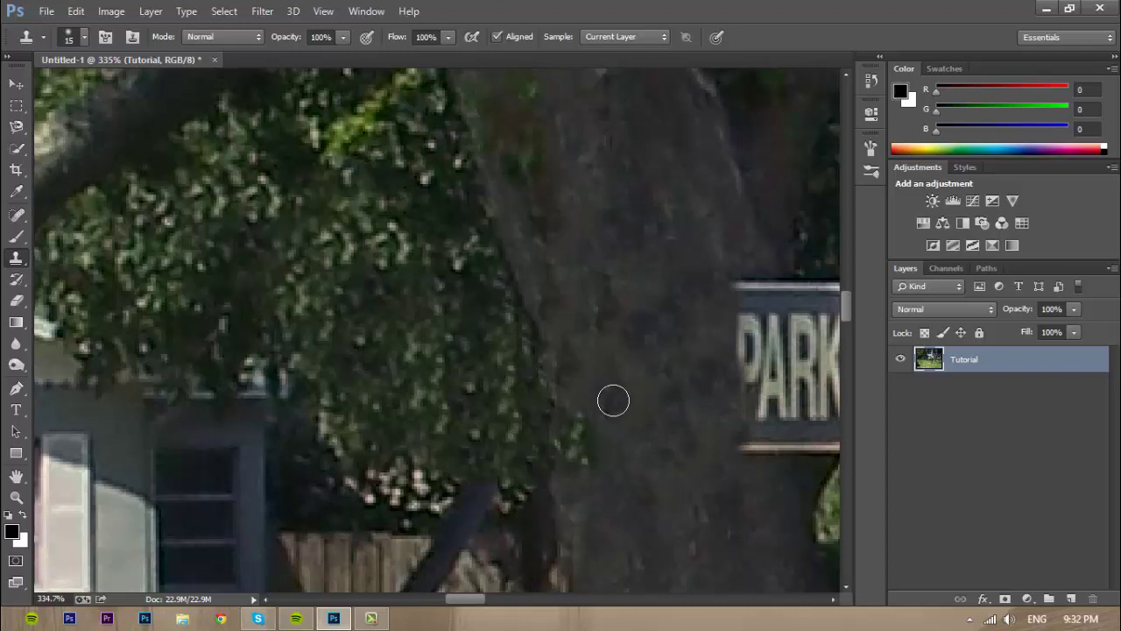
key(ctrl+z)
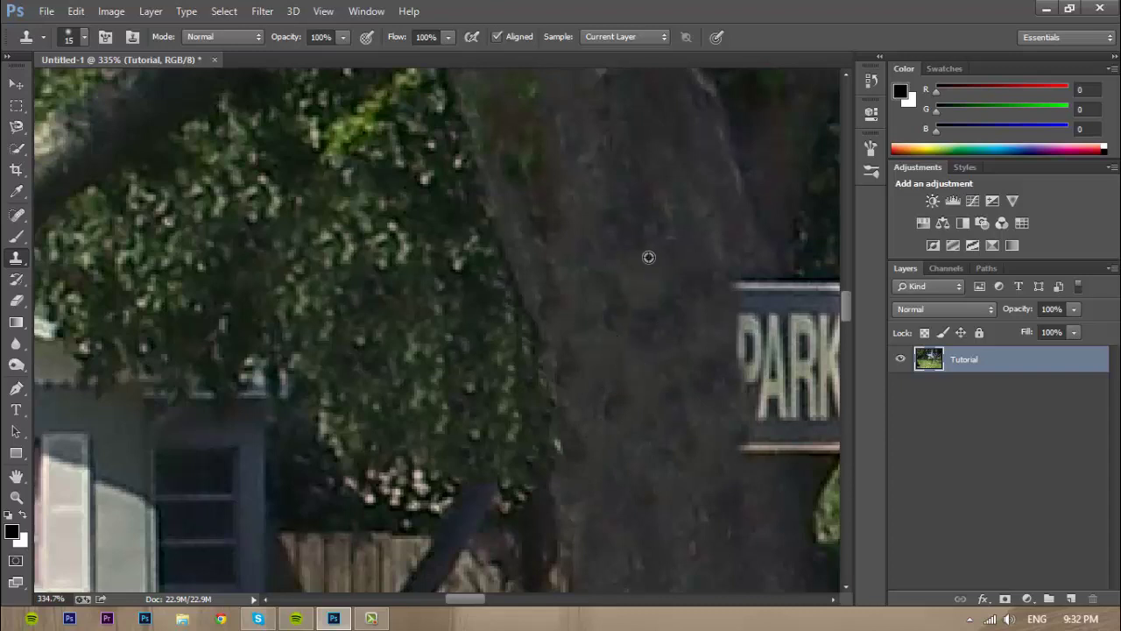
Resample trunk texture and clone it over the sign, leaving only PARK's last letters.
scroll(678, 435, down, 2)
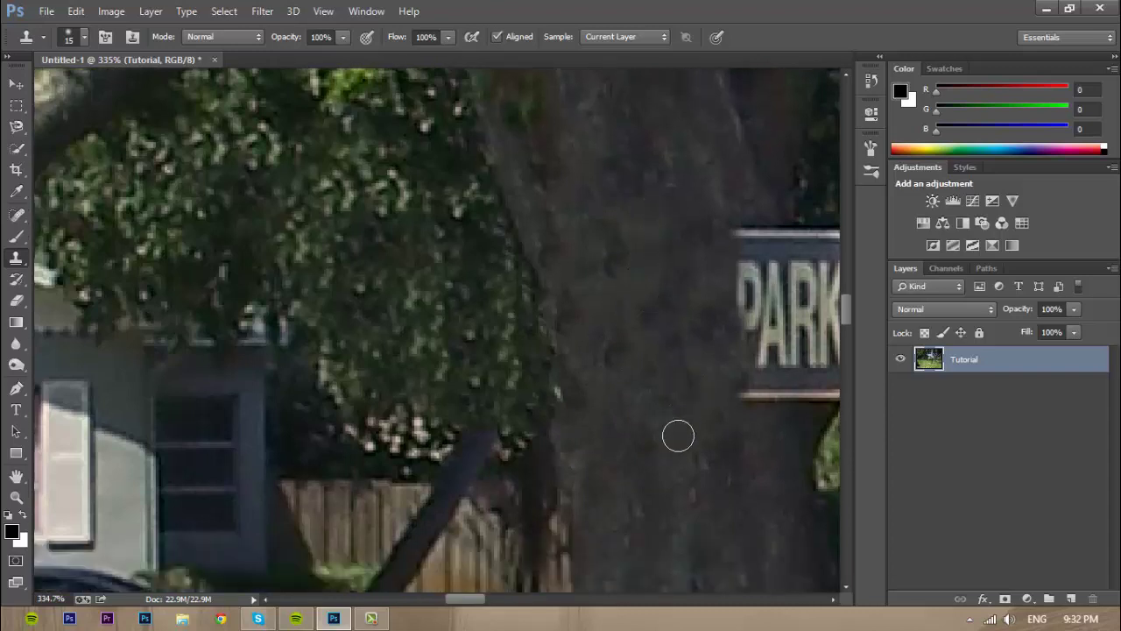
mouse_move(717, 231)
mouse_down()
mouse_move(750, 313)
mouse_move(702, 246)
mouse_move(733, 342)
mouse_move(741, 306)
mouse_move(761, 405)
mouse_move(796, 403)
mouse_move(756, 233)
mouse_move(776, 275)
mouse_move(773, 205)
mouse_move(779, 318)
mouse_move(780, 308)
mouse_move(818, 395)
mouse_move(829, 391)
mouse_up()
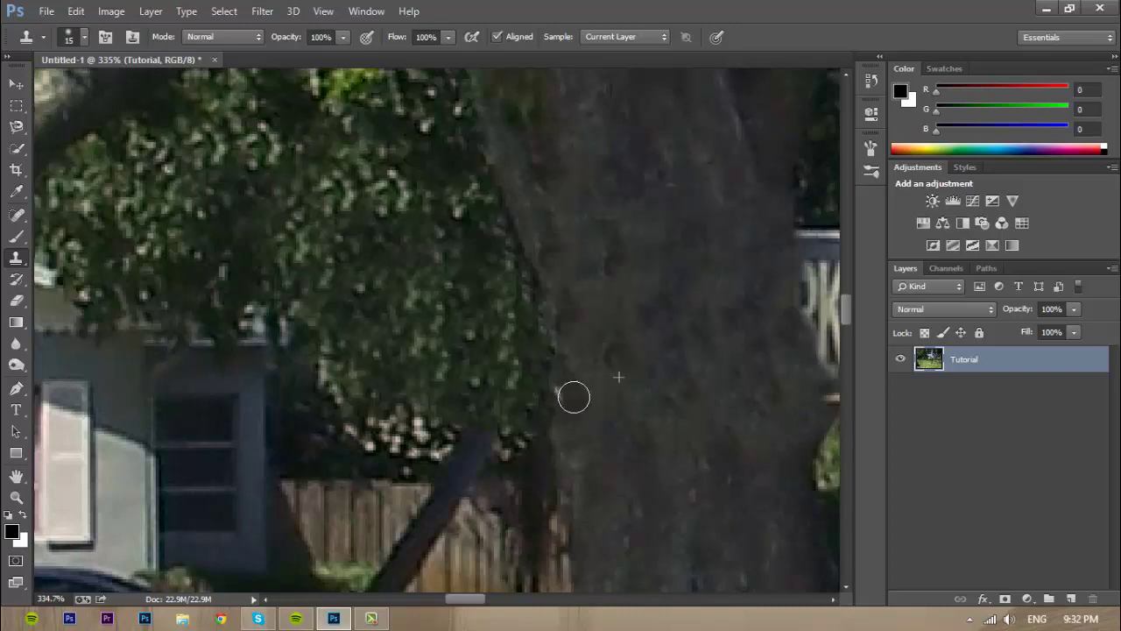
alt+click(596, 311)
drag(576, 380, 576, 396)
mouse_move(646, 234)
mouse_down()
mouse_move(570, 342)
mouse_move(578, 396)
mouse_move(567, 385)
mouse_up()
Sample foliage and paint it over the remaining sign letters.
scroll(657, 390, down, 2)
scroll(671, 376, down, 2)
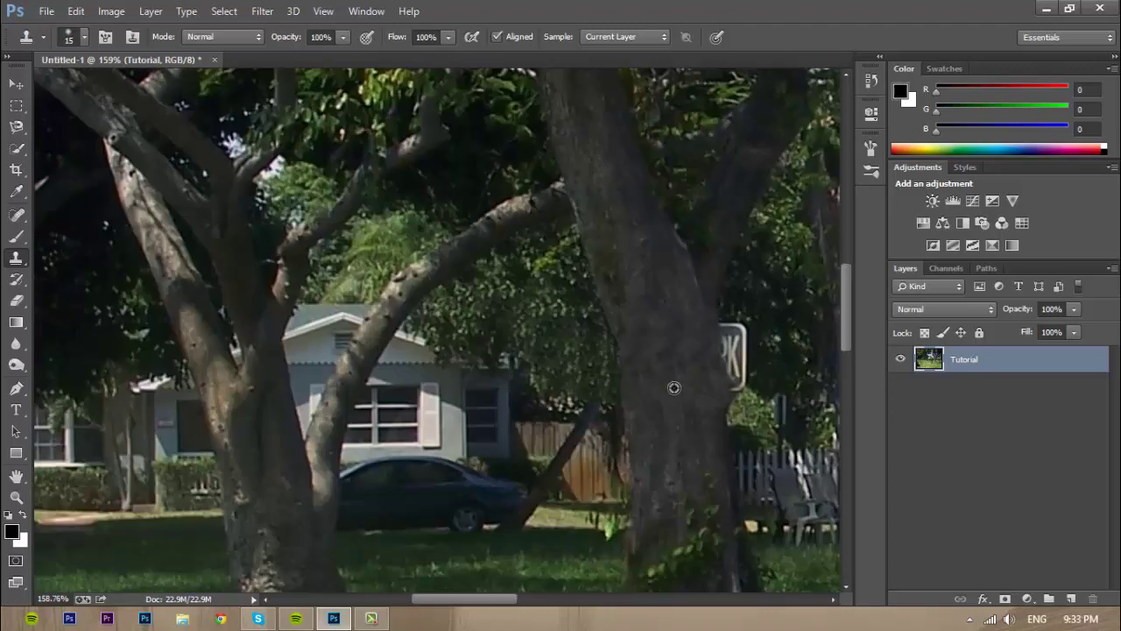
scroll(673, 385, up, 4)
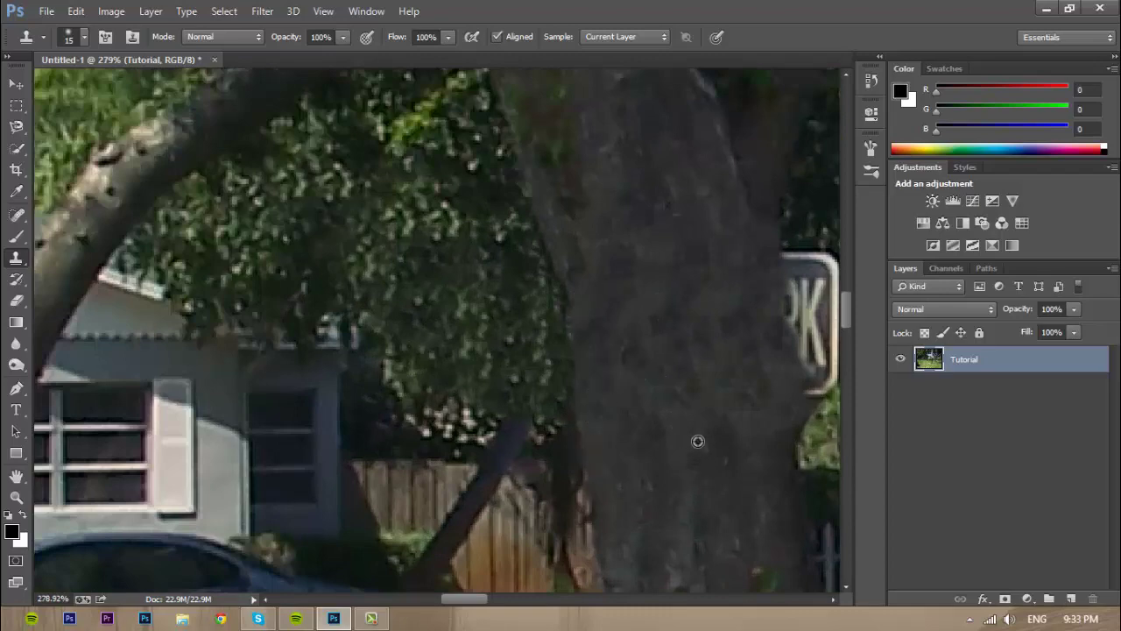
scroll(713, 430, down, 2)
scroll(728, 447, down, 2)
scroll(708, 430, up, 2)
scroll(744, 372, up, 2)
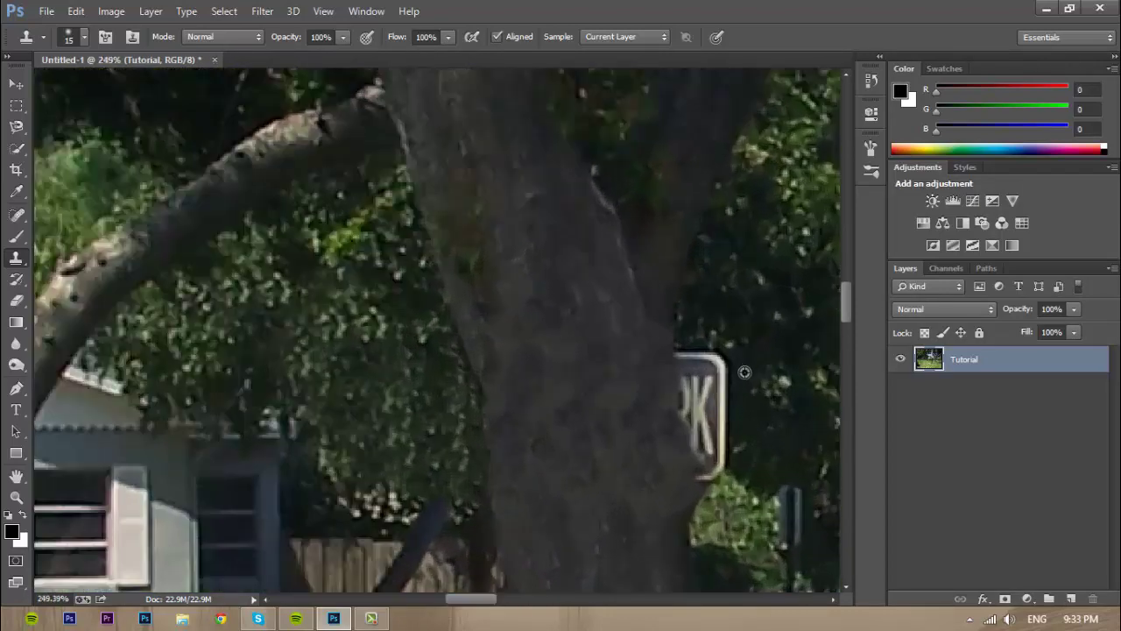
scroll(744, 371, up, 1)
scroll(745, 433, up, 1)
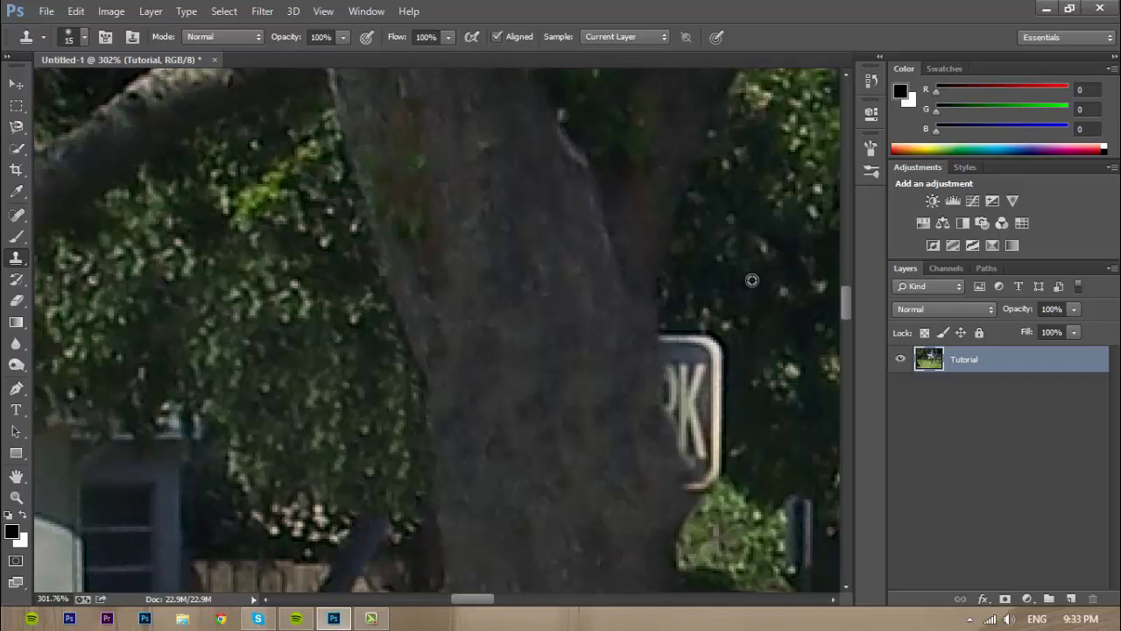
alt+click(766, 206)
mouse_move(709, 325)
mouse_down()
mouse_move(718, 371)
mouse_move(703, 380)
mouse_move(707, 322)
mouse_move(683, 316)
mouse_move(675, 336)
mouse_move(727, 395)
mouse_move(716, 422)
mouse_up()
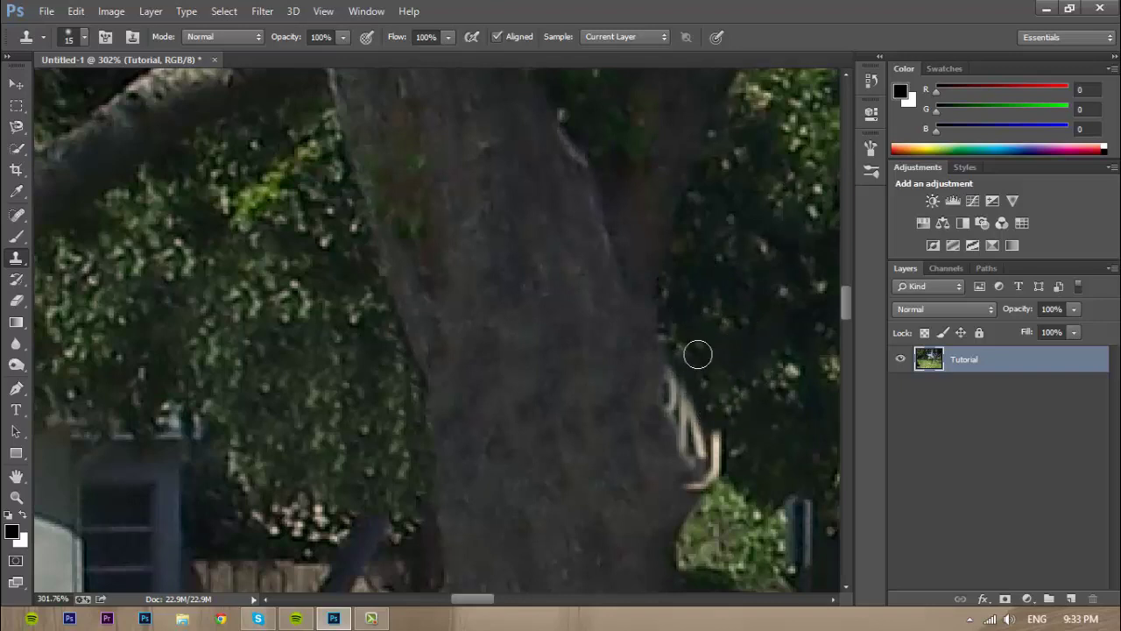
mouse_move(698, 354)
mouse_down()
mouse_move(693, 391)
mouse_move(718, 391)
mouse_move(711, 469)
mouse_move(675, 382)
mouse_move(671, 318)
mouse_move(701, 430)
mouse_move(698, 514)
mouse_move(697, 489)
mouse_up()
Clone bush texture over the dark patch and blend foliage along the trunk edge.
scroll(761, 481, down, 3)
scroll(727, 495, up, 3)
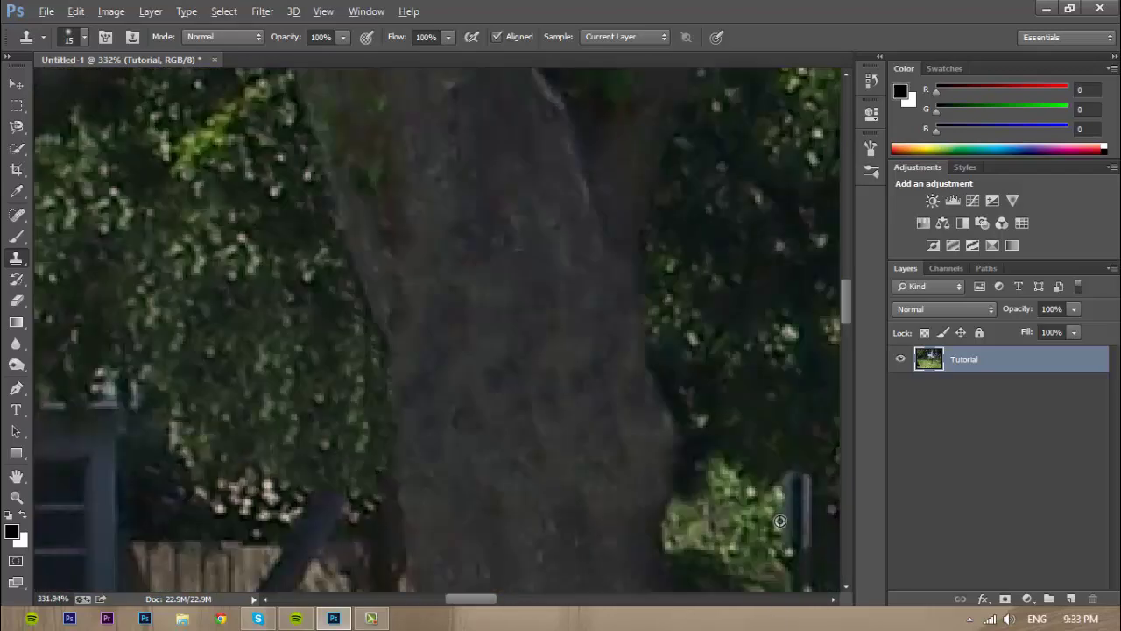
scroll(711, 505, up, 2)
alt+click(731, 498)
mouse_move(730, 498)
mouse_down()
mouse_move(680, 496)
mouse_move(728, 460)
mouse_move(776, 471)
mouse_move(745, 532)
mouse_move(776, 475)
mouse_move(751, 475)
mouse_up()
alt+click(722, 516)
alt+click(693, 501)
drag(693, 501, 765, 476)
alt+scroll(721, 473, down, 5)
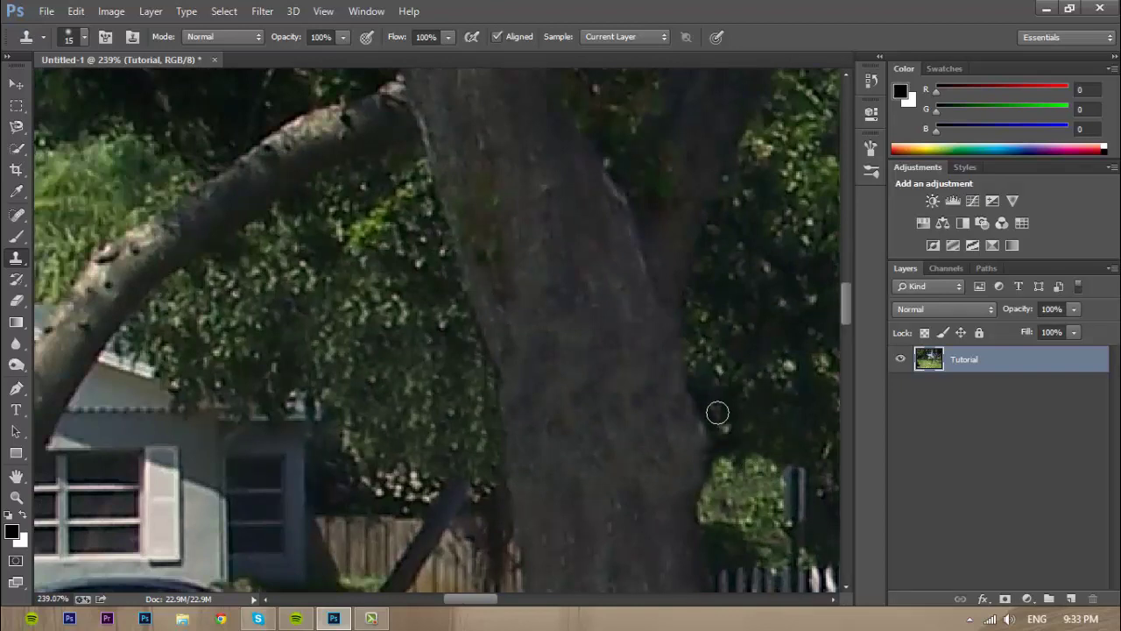
drag(717, 413, 718, 469)
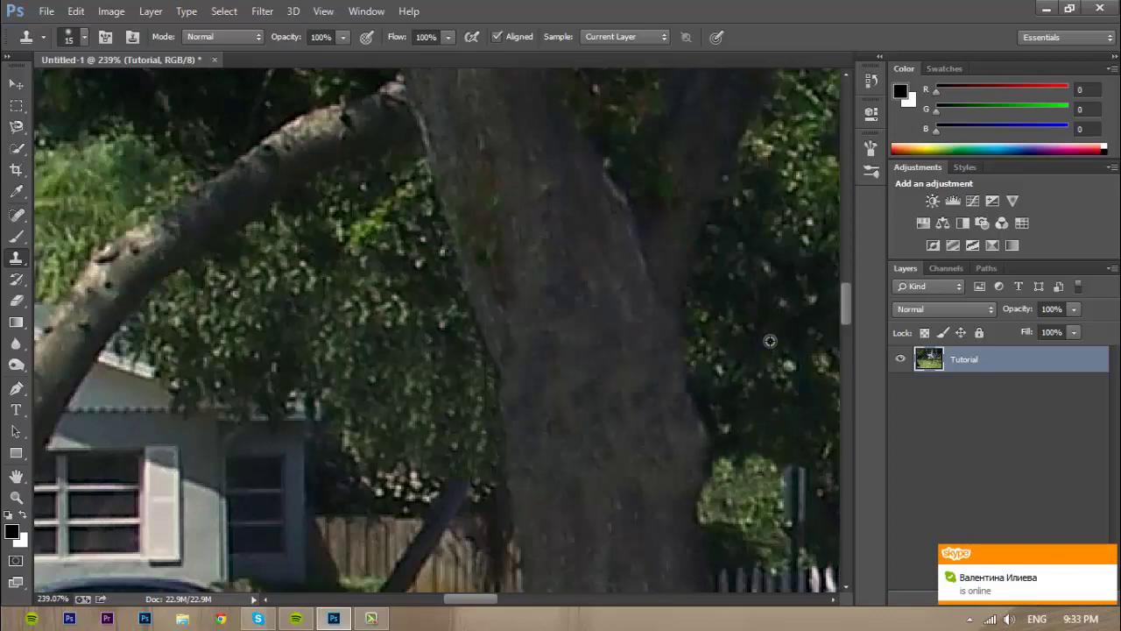
drag(725, 433, 702, 331)
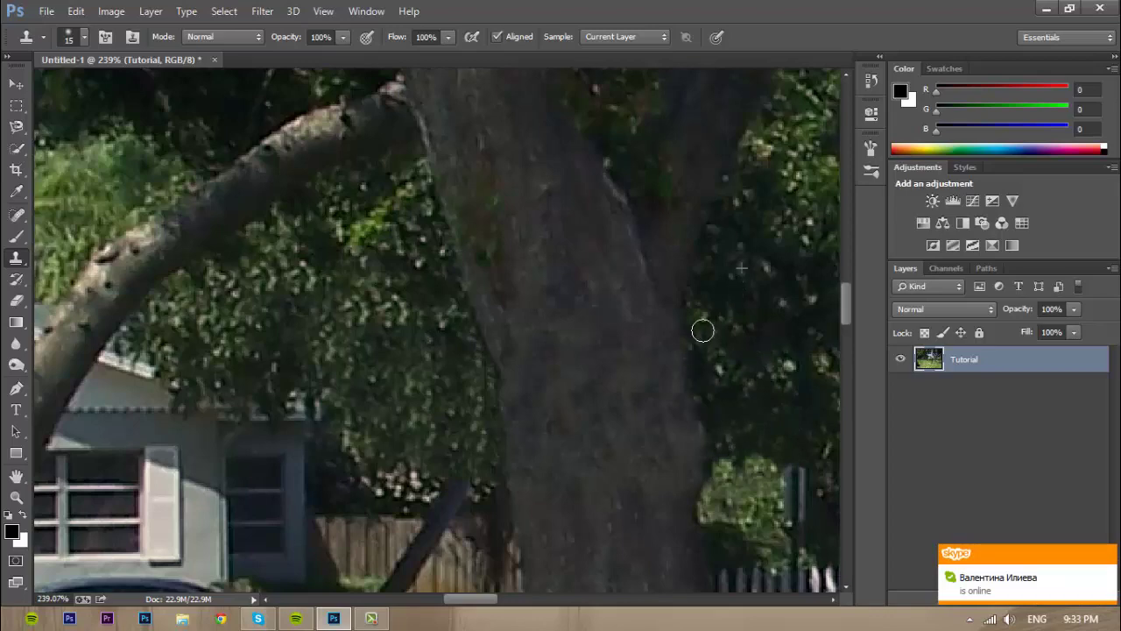
Zoom out to the full park photo and bring up the Window menu.
scroll(736, 292, down, 2)
scroll(749, 364, down, 2)
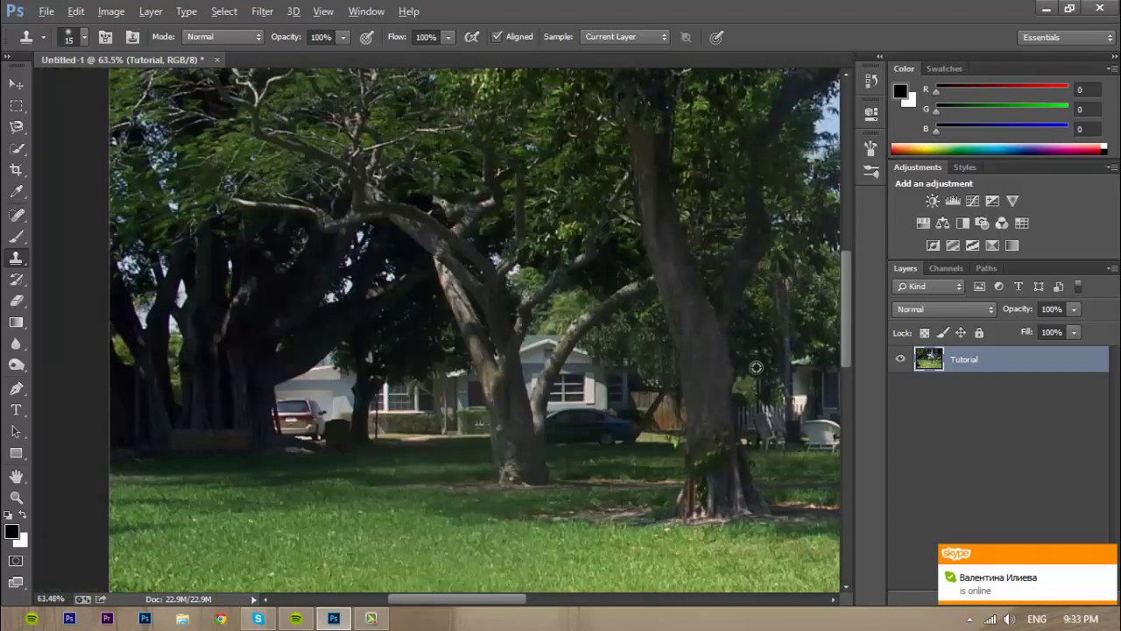
scroll(771, 382, down, 2)
scroll(742, 355, down, 2)
scroll(740, 401, down, 2)
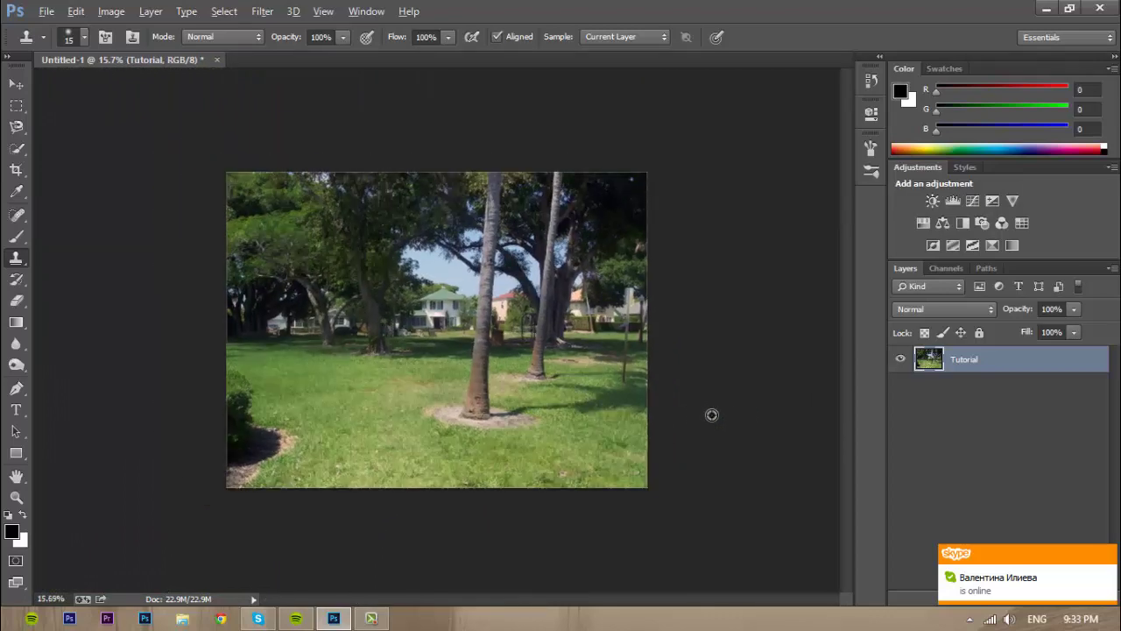
scroll(307, 390, up, 2)
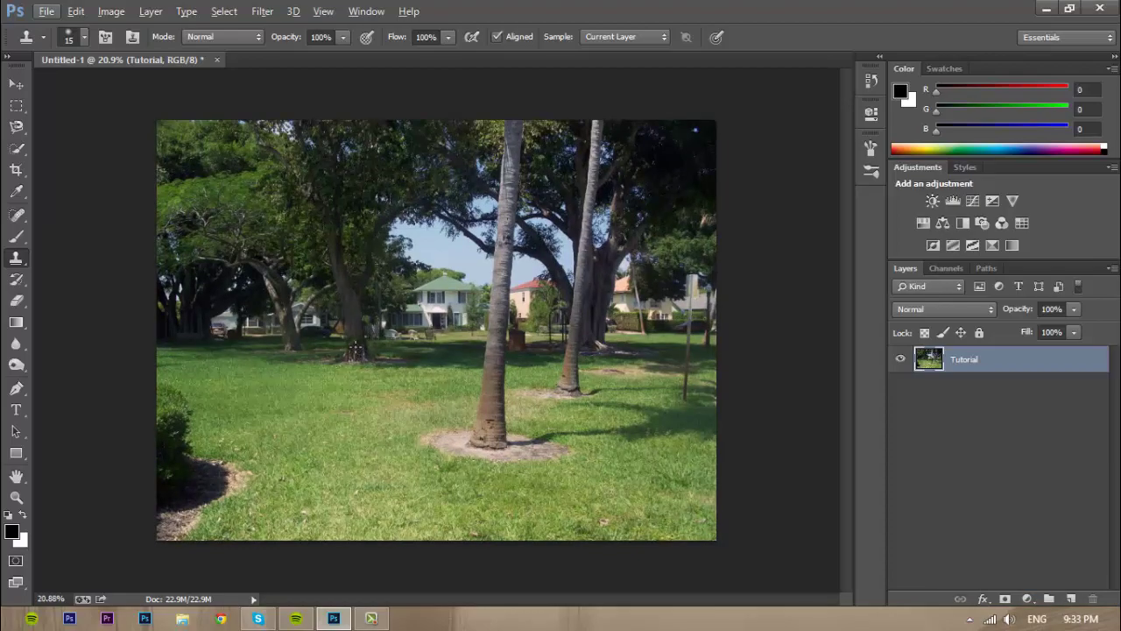
scroll(347, 342, up, 1)
scroll(341, 327, up, 1)
scroll(355, 293, up, 1)
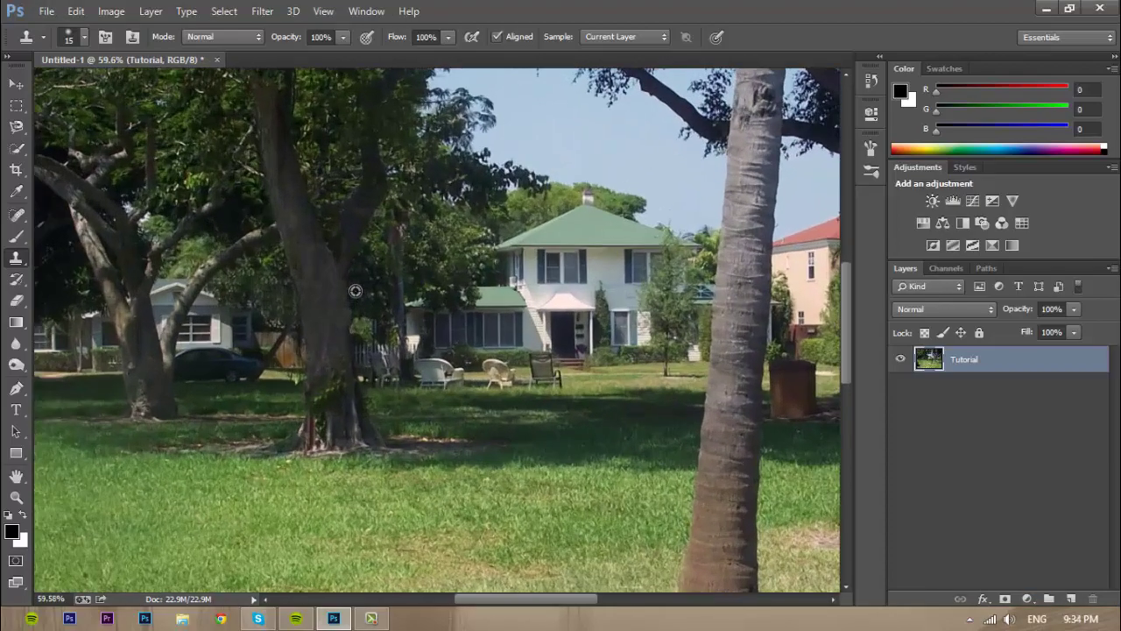
scroll(355, 292, up, 1)
scroll(364, 291, down, 2)
scroll(534, 205, up, 1)
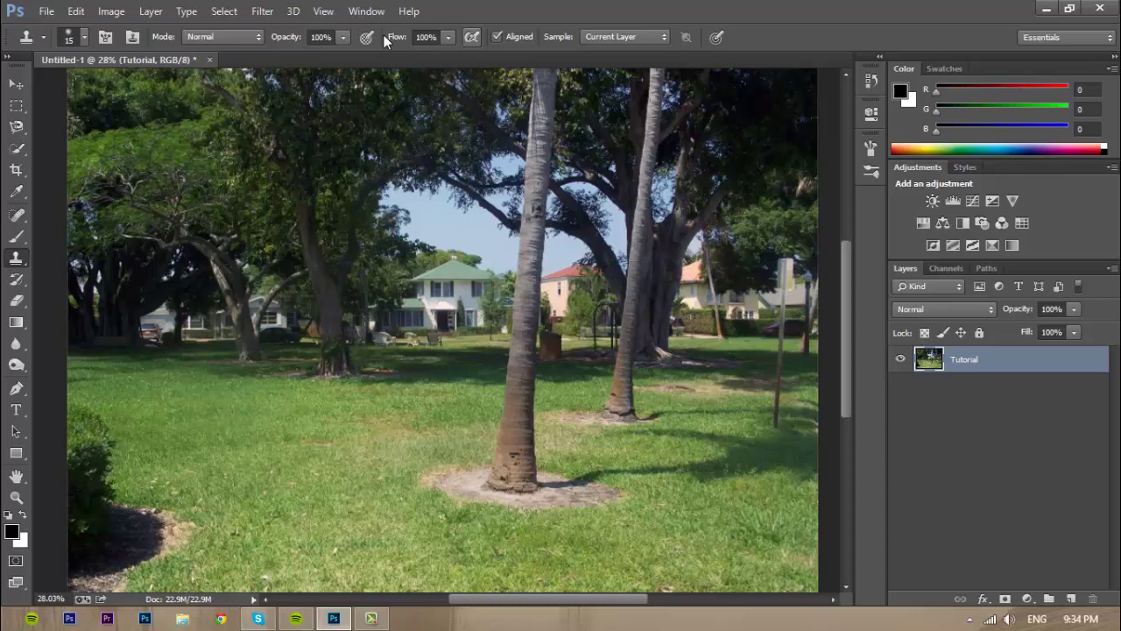
click(366, 10)
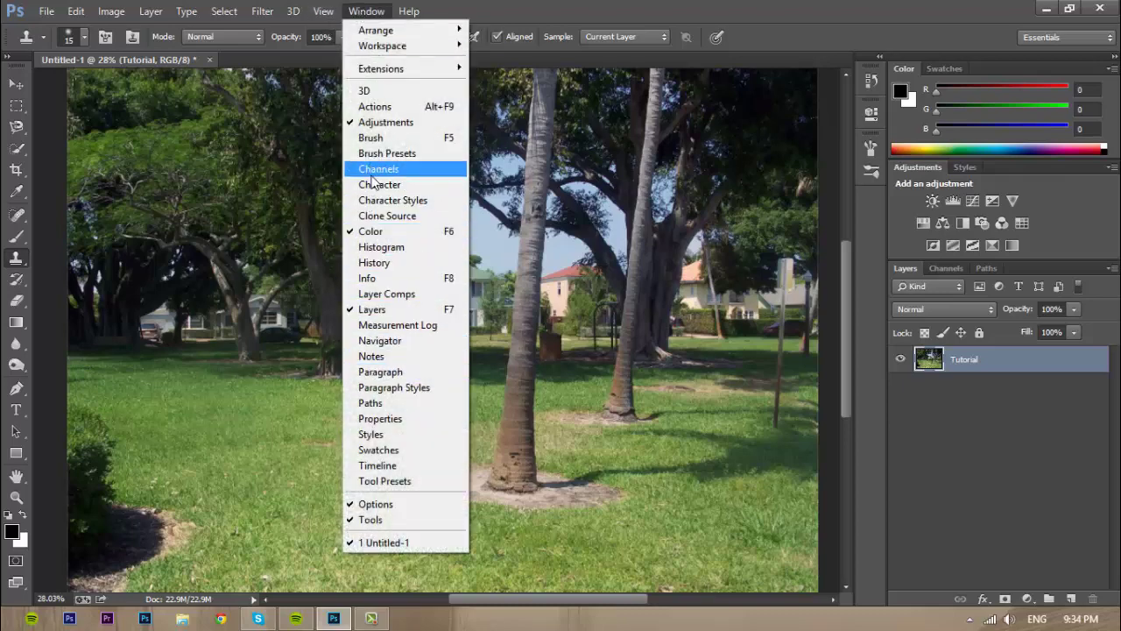
Show the History panel and preview the Untitled-1 snapshot, then return to the latest state.
click(443, 263)
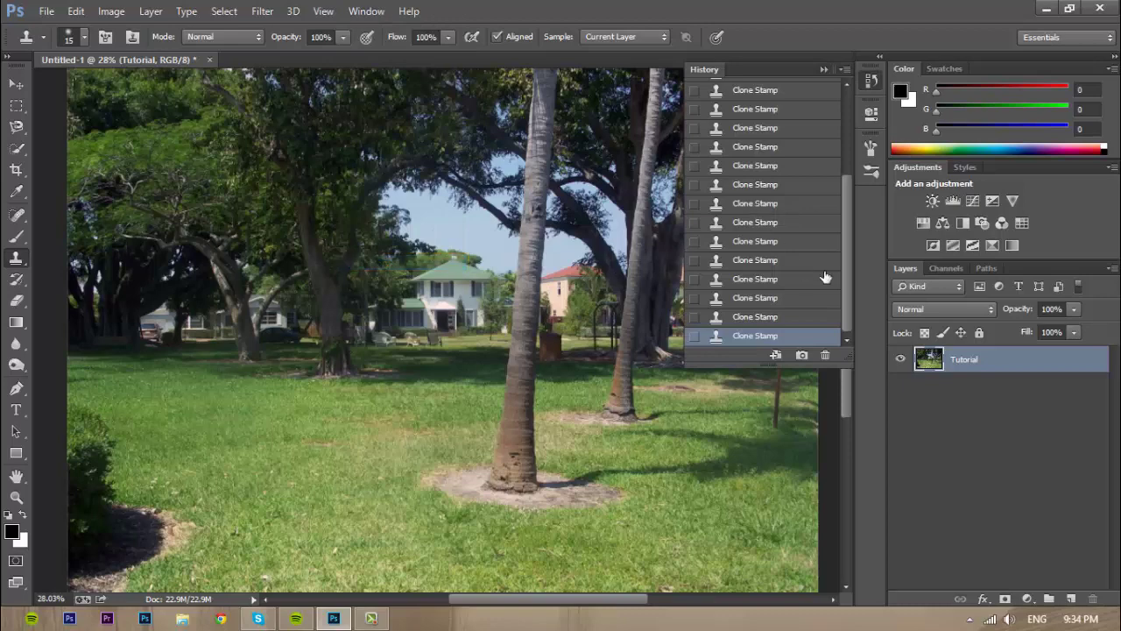
drag(849, 267, 842, 141)
click(694, 113)
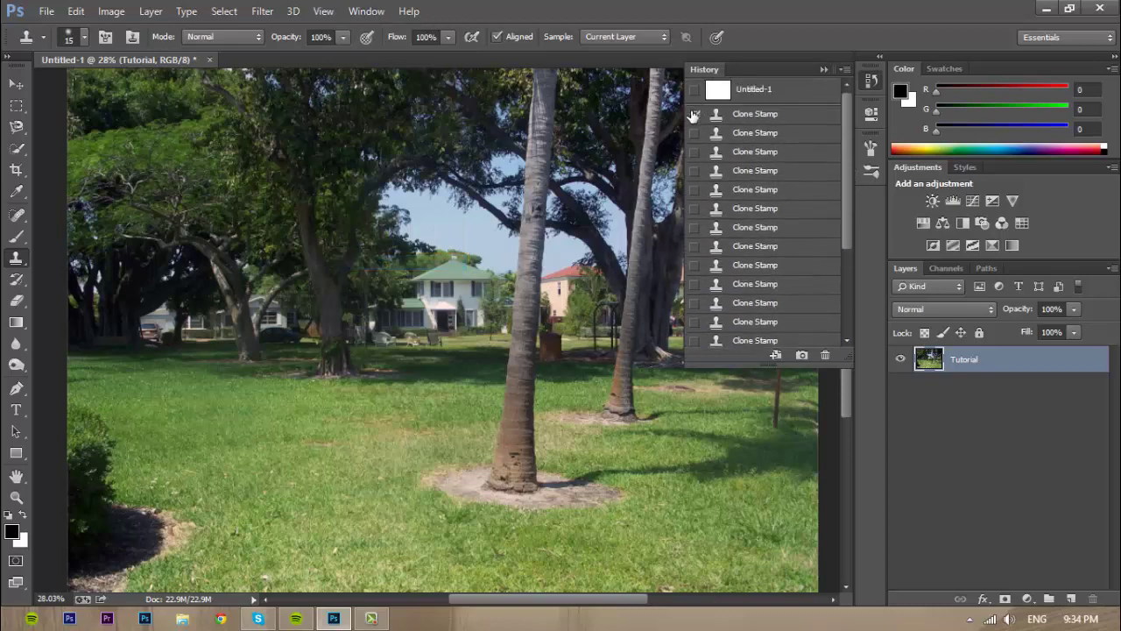
click(773, 103)
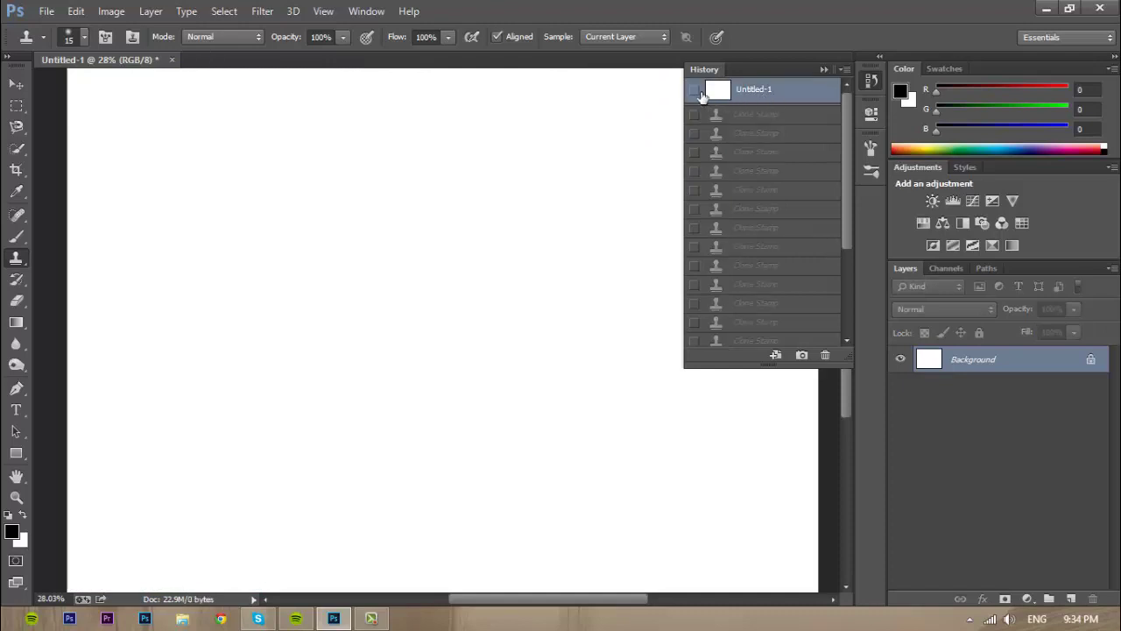
scroll(722, 192, down, 3)
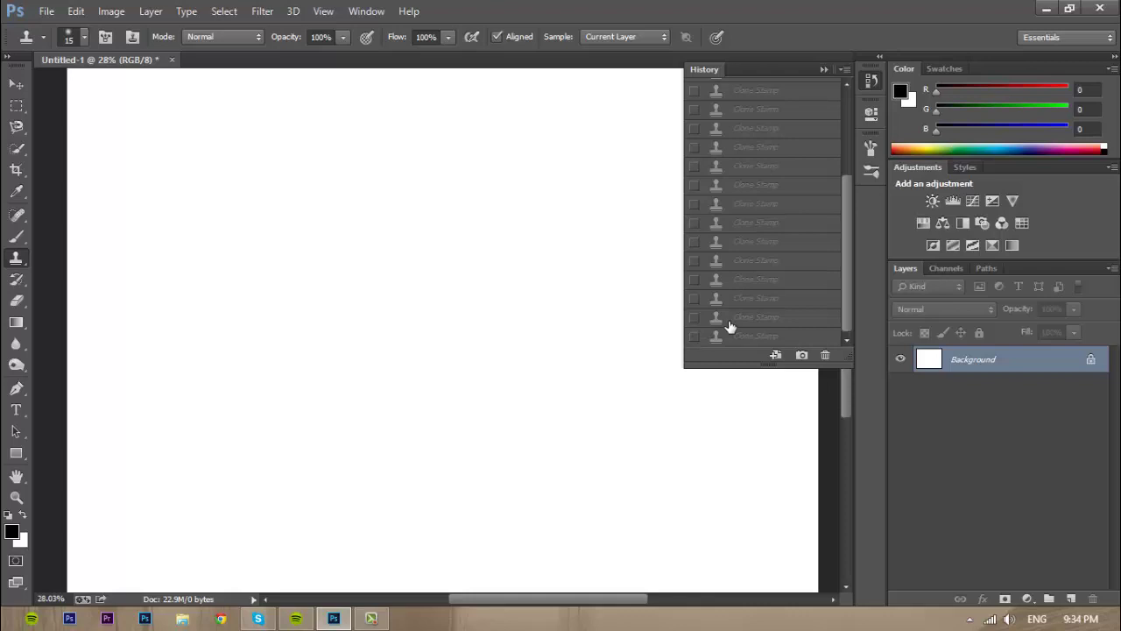
click(731, 333)
Compare early Clone Stamp states showing the sign, finishing on the last Clone Stamp step.
scroll(727, 219, up, 3)
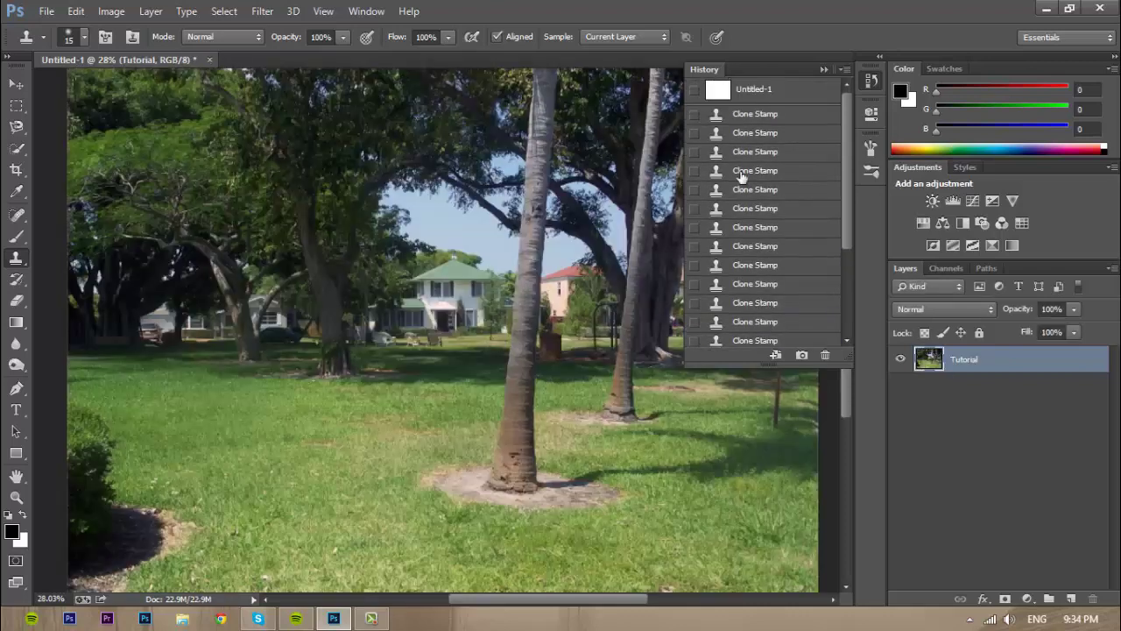
click(749, 123)
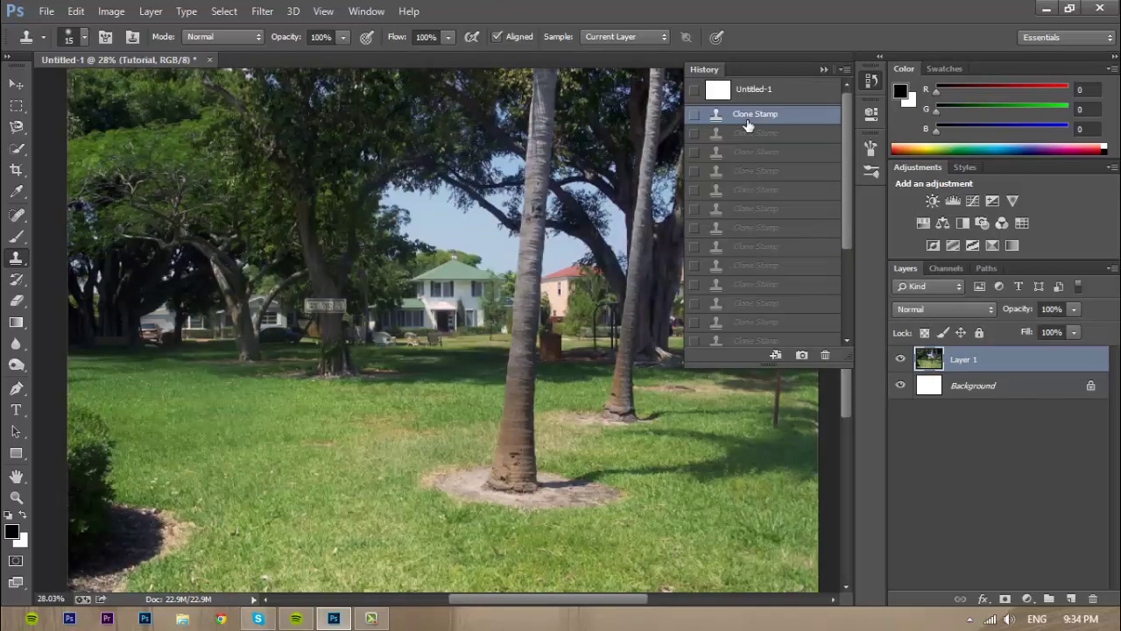
scroll(788, 262, down, 3)
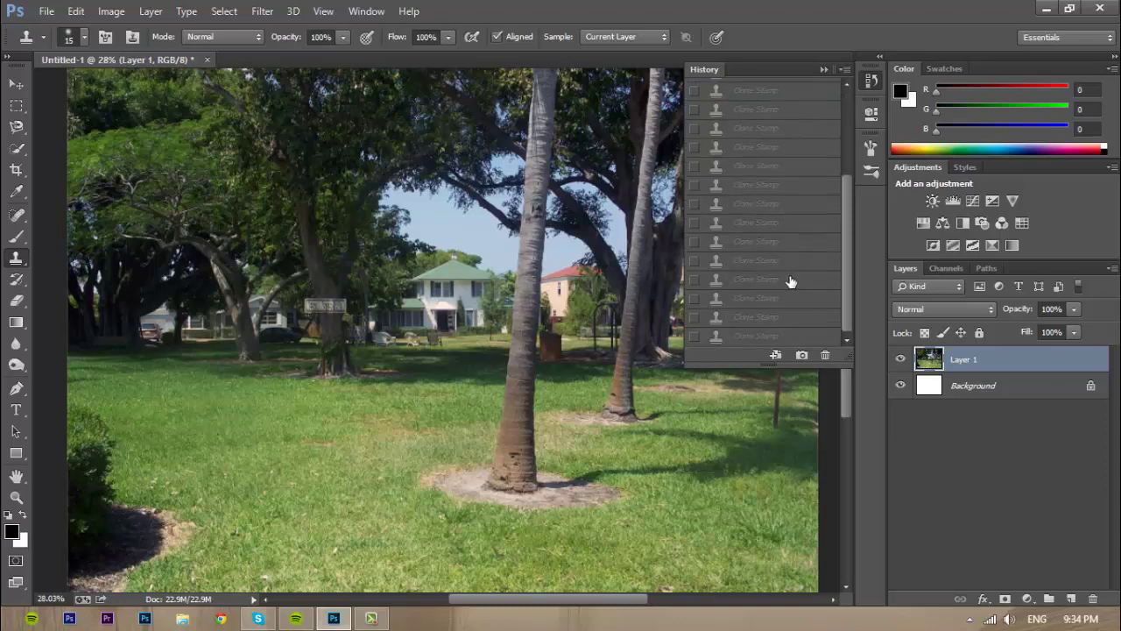
click(736, 340)
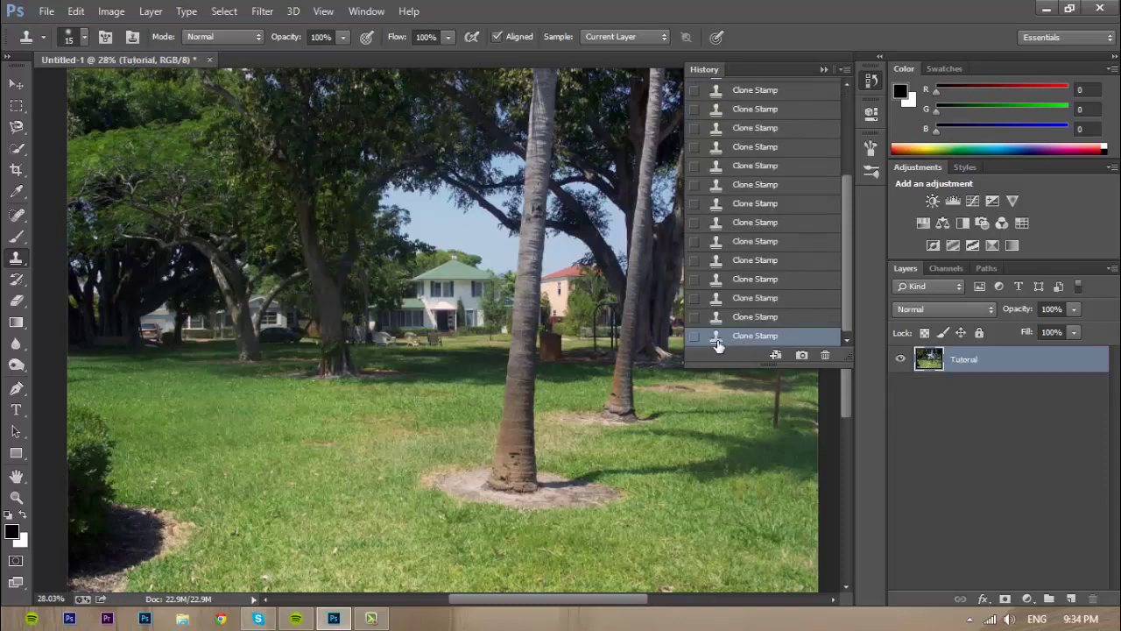
scroll(719, 342, up, 3)
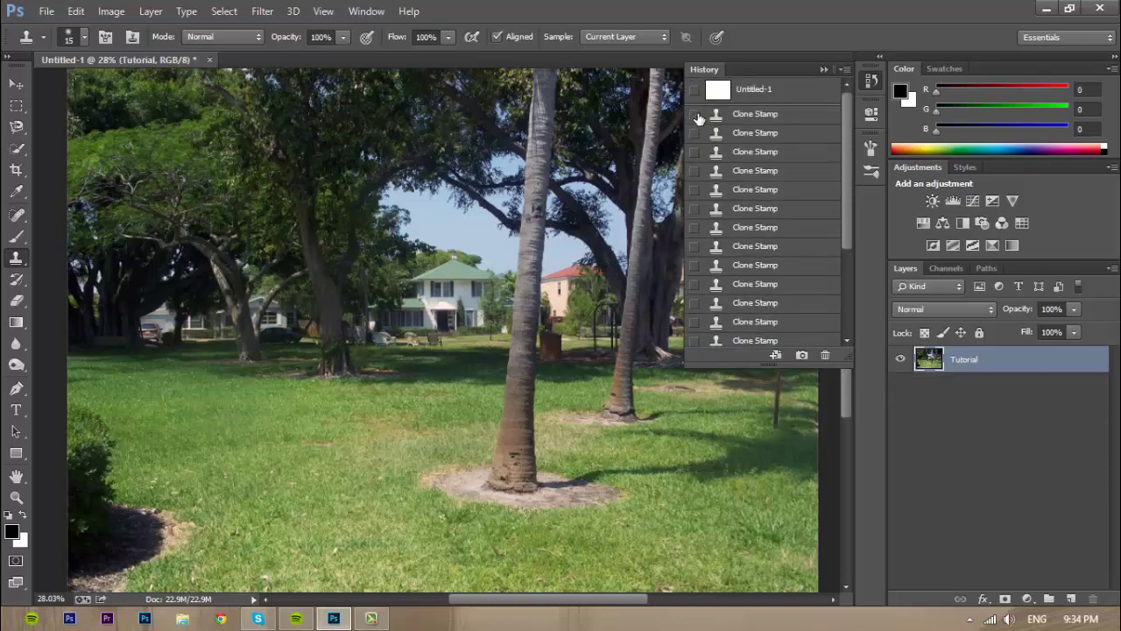
scroll(716, 235, down, 3)
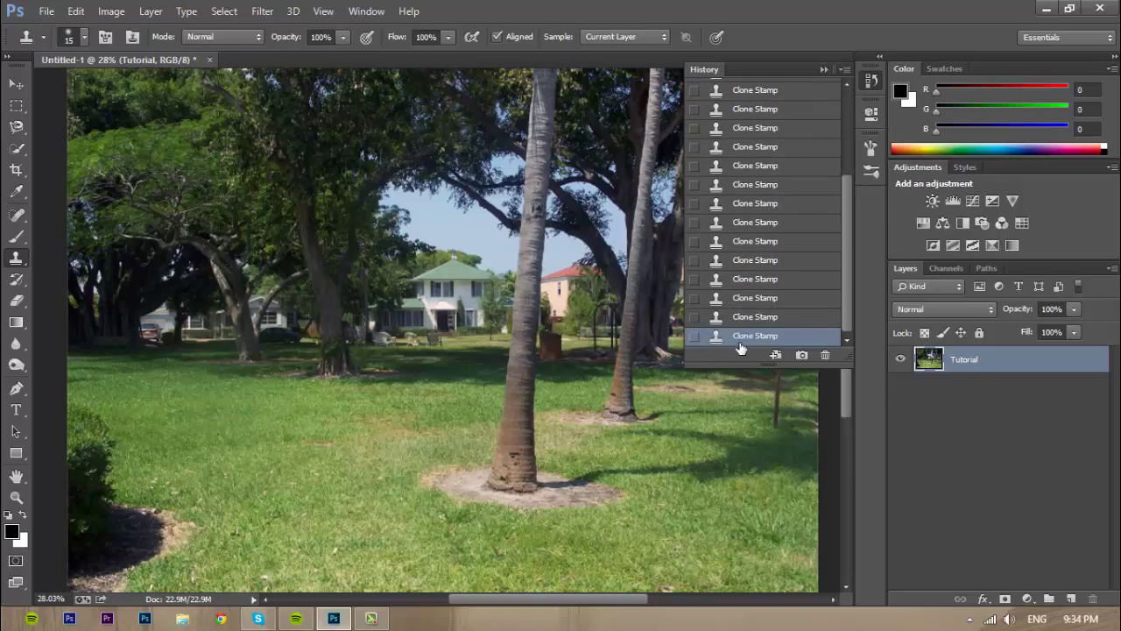
scroll(739, 289, up, 2)
scroll(739, 235, up, 1)
scroll(738, 235, up, 2)
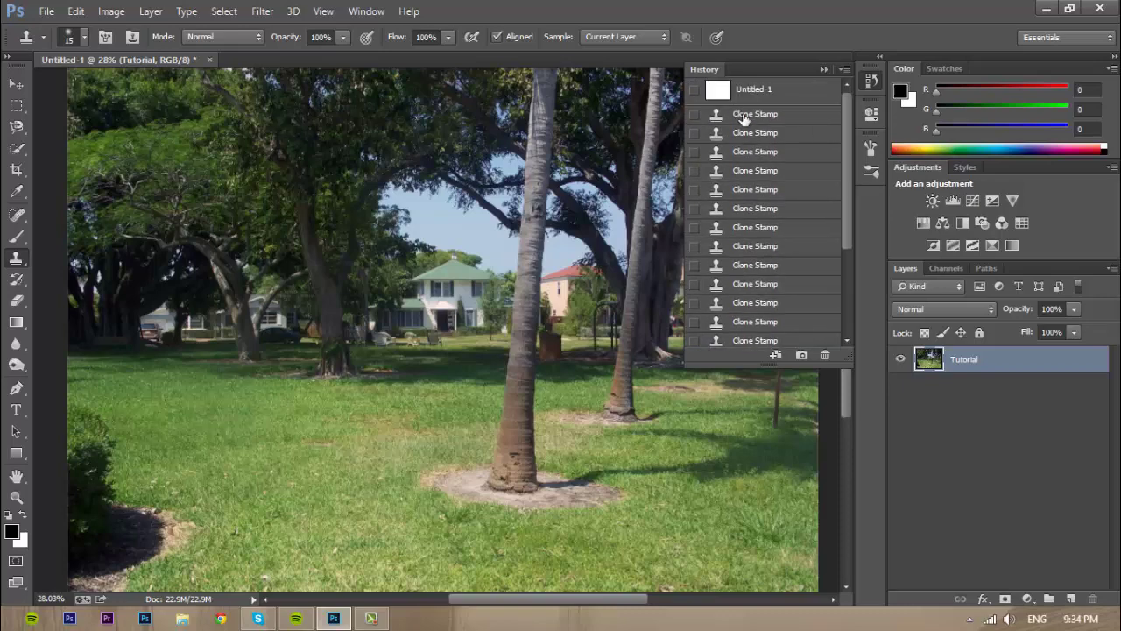
click(743, 117)
scroll(771, 245, down, 3)
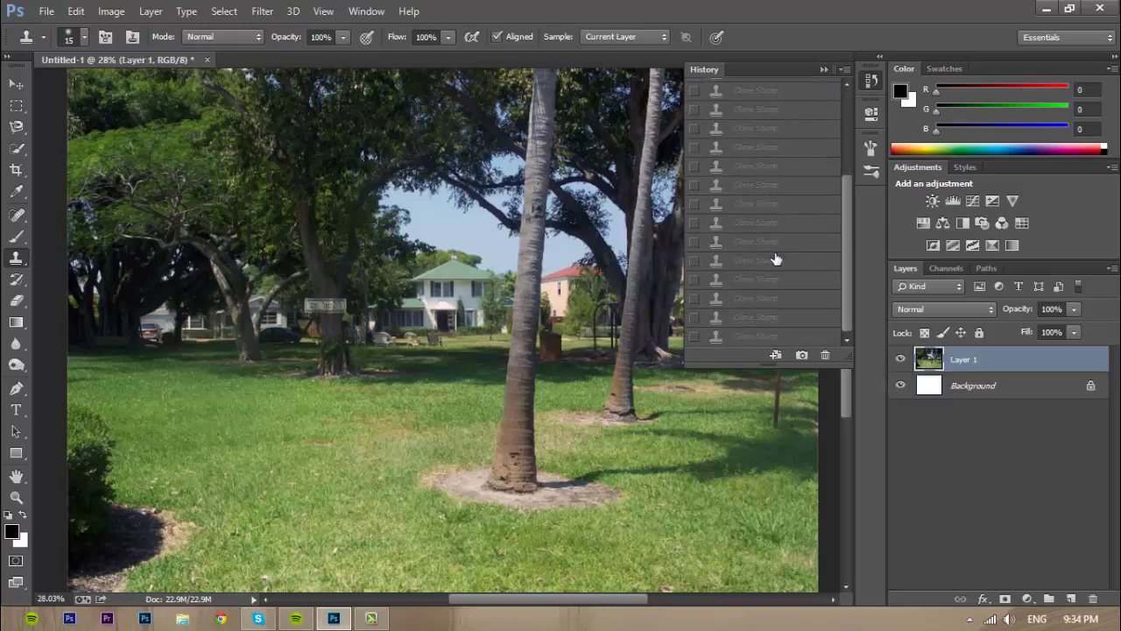
click(755, 342)
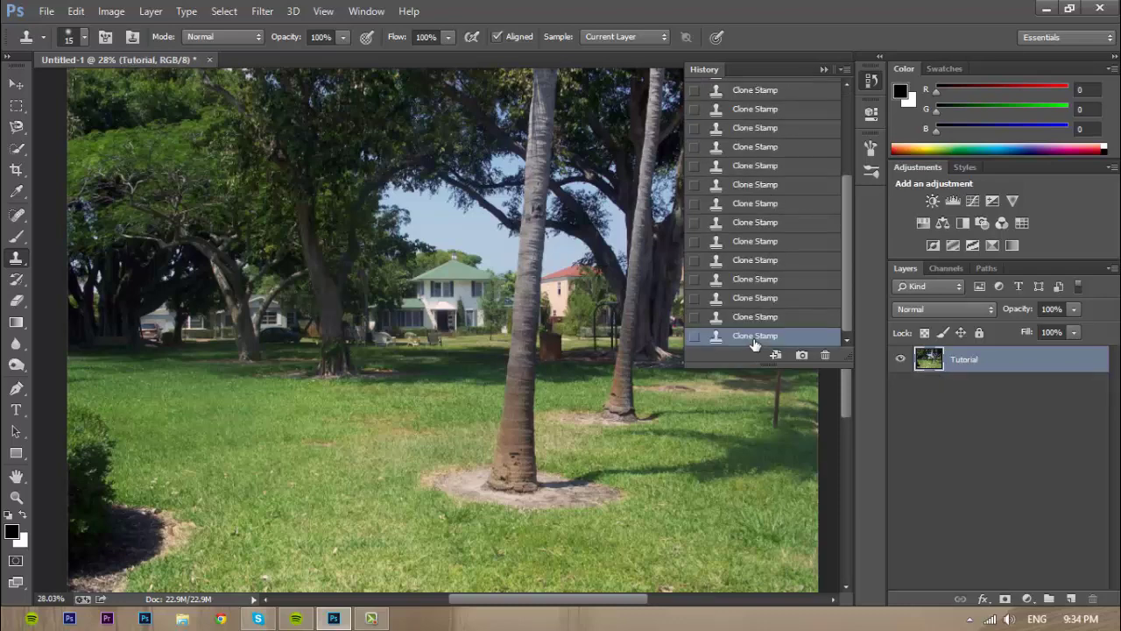
Collapse the History panel and view the whole park photo with the tree sign removed.
click(825, 70)
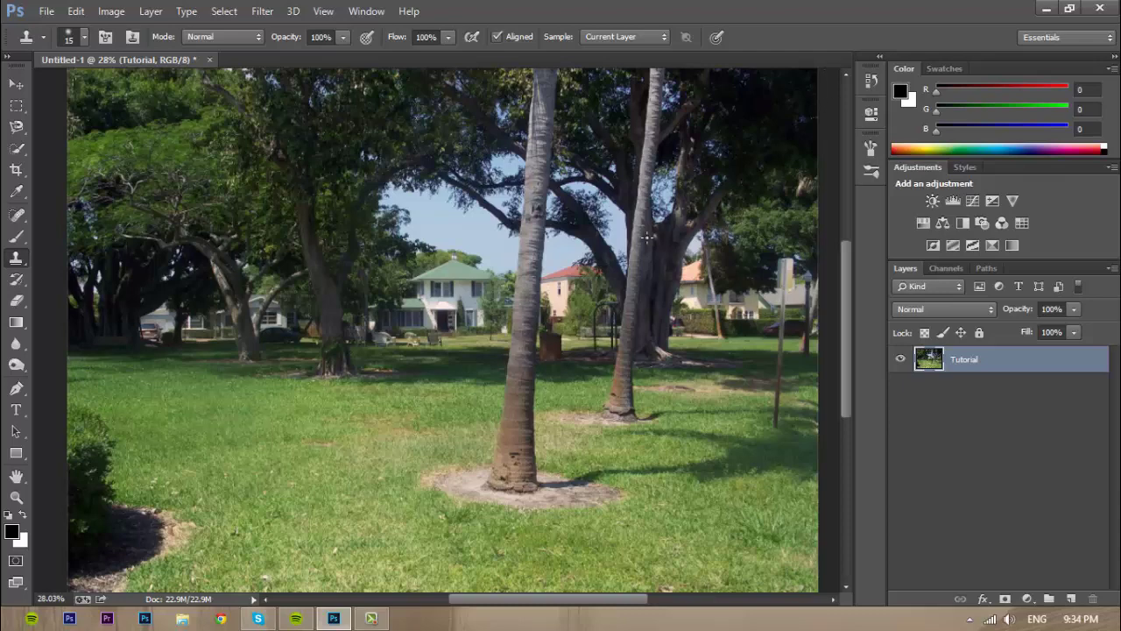
scroll(614, 289, down, 3)
scroll(596, 306, up, 2)
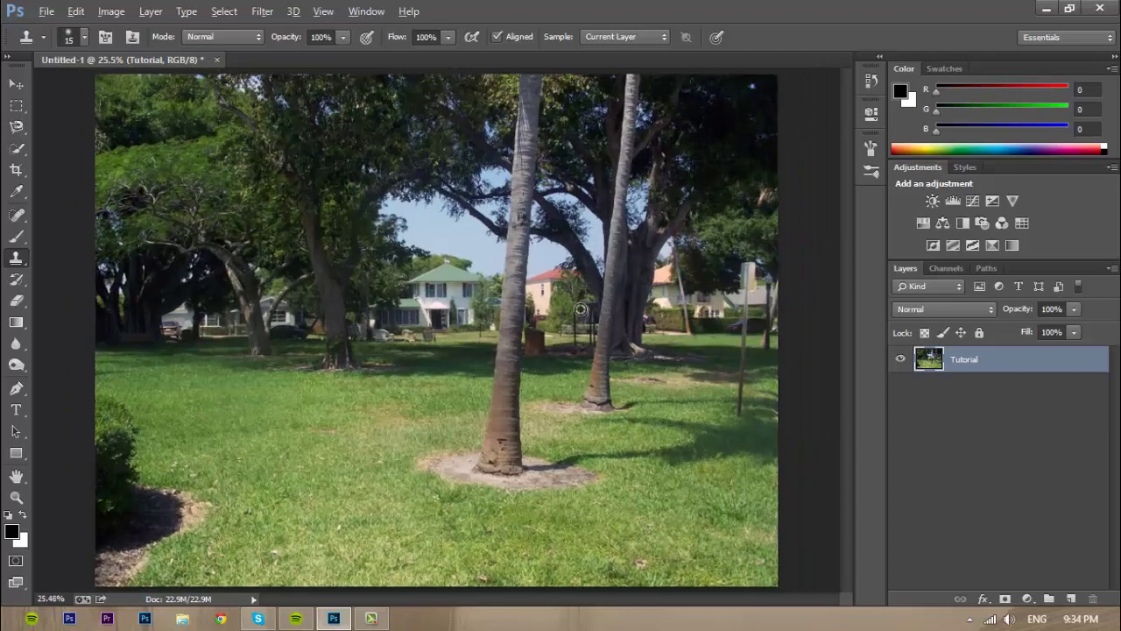
key(alt)
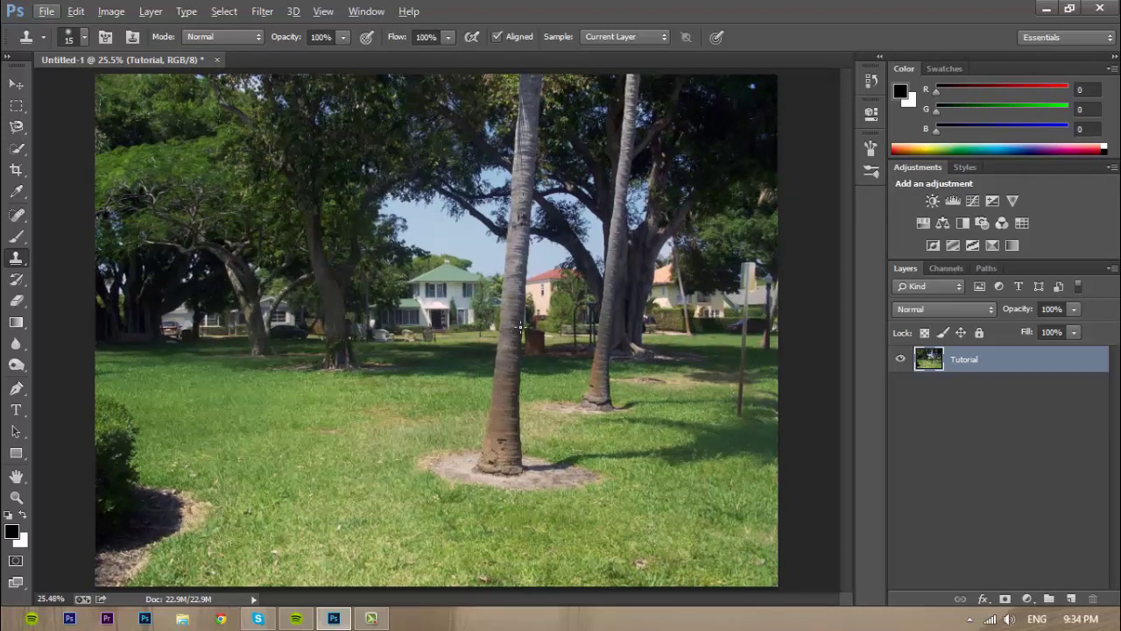